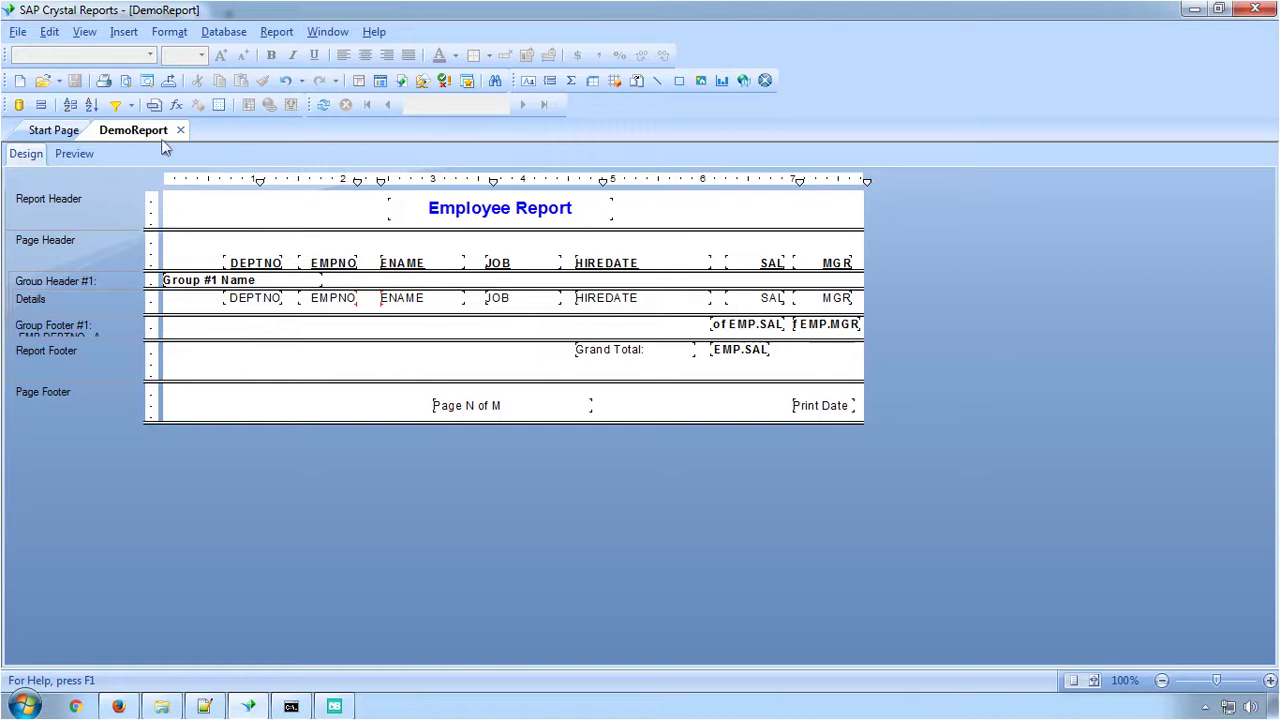
Check the Employee Report title's formatting, then render DemoReport in the Preview tab
{"action": "left_click", "coordinate": [415, 218]}
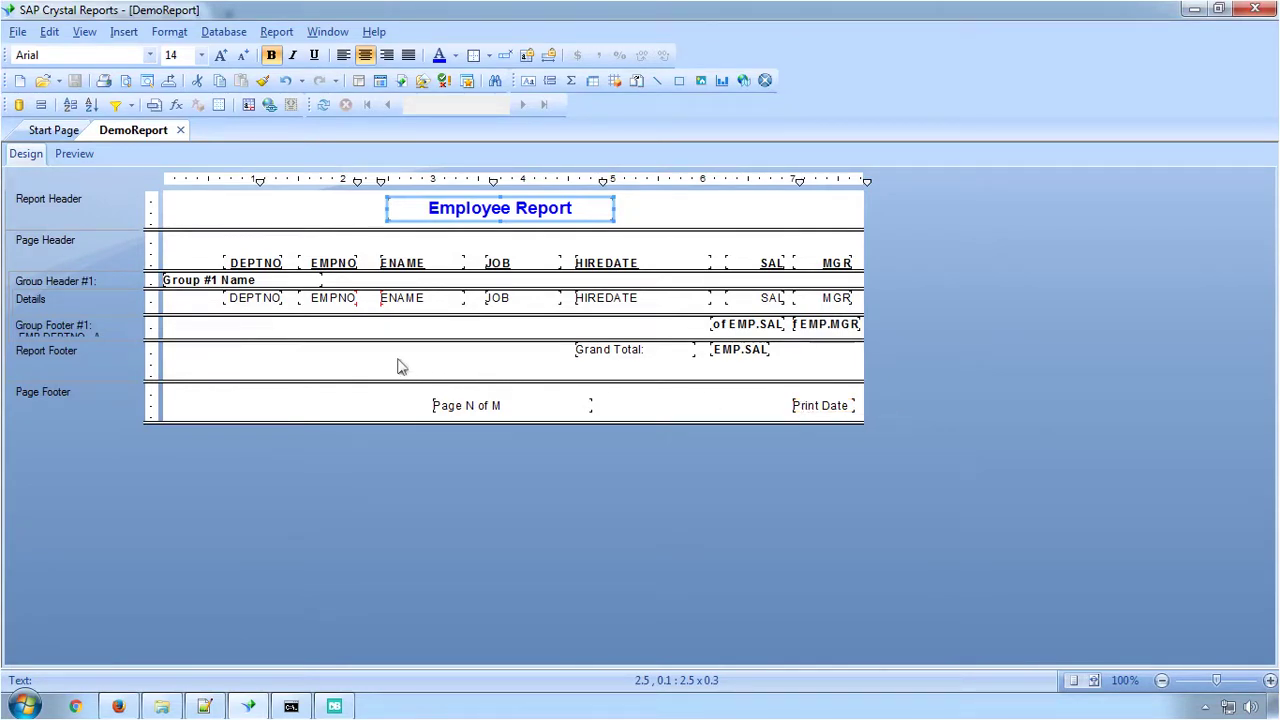
{"action": "left_click", "coordinate": [72, 154]}
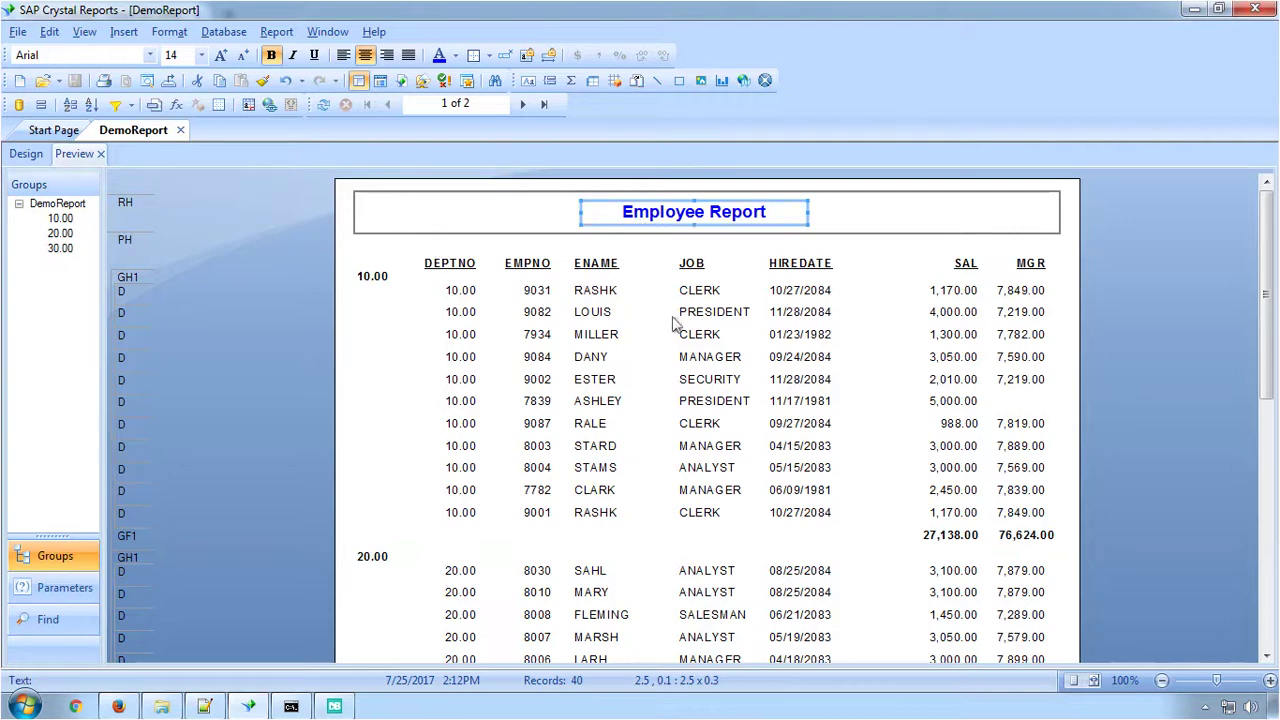
{"action": "scroll", "coordinate": [675, 322], "scroll_direction": "down", "scroll_amount": 5}
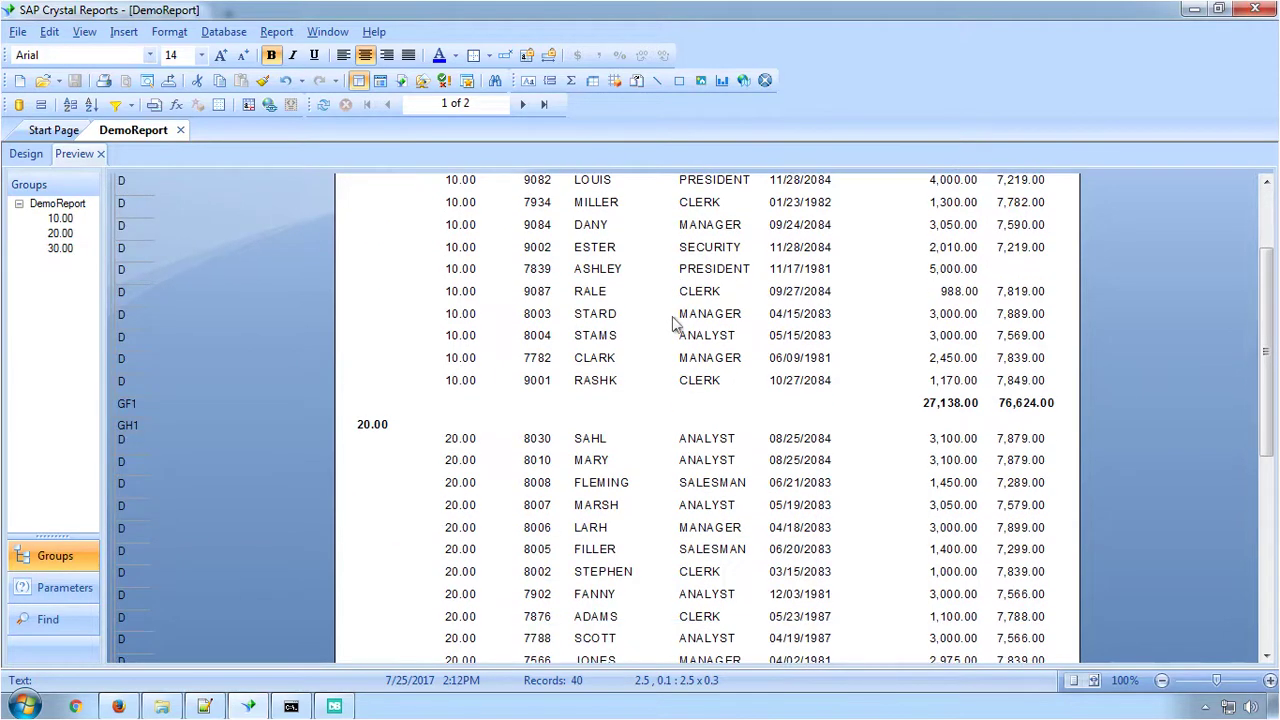
{"action": "left_click", "coordinate": [522, 104]}
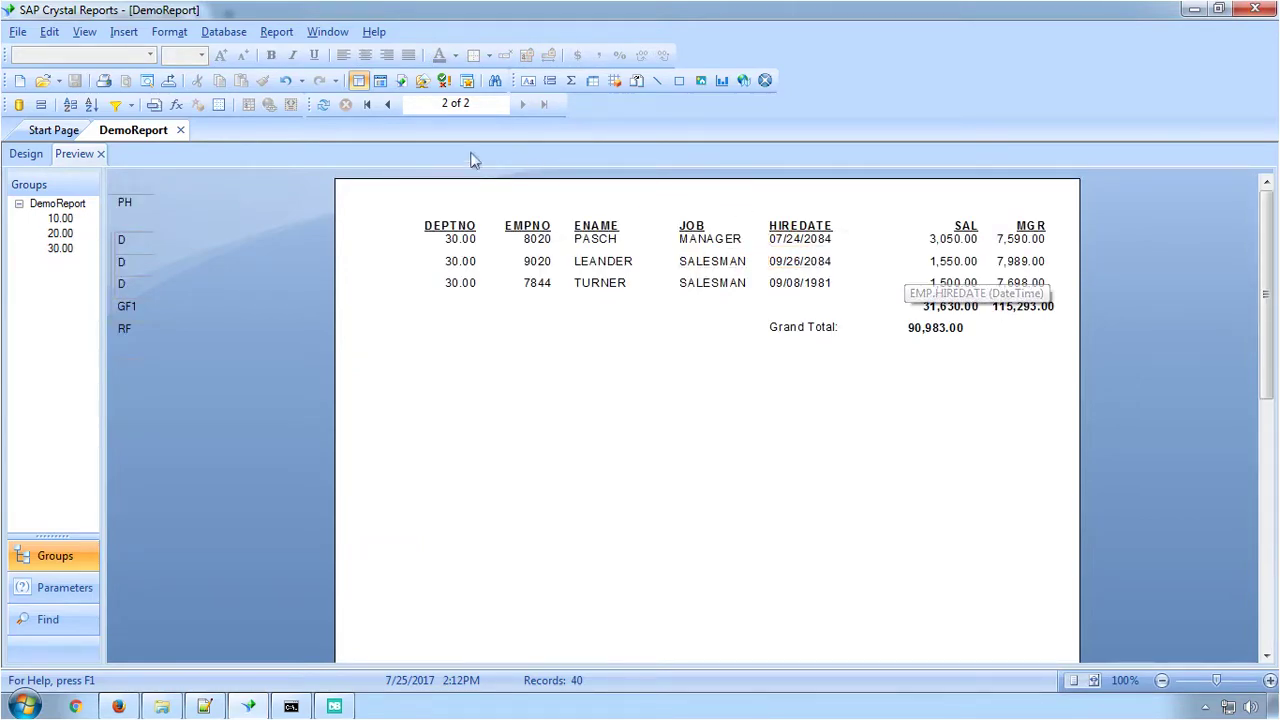
{"action": "left_click", "coordinate": [366, 104]}
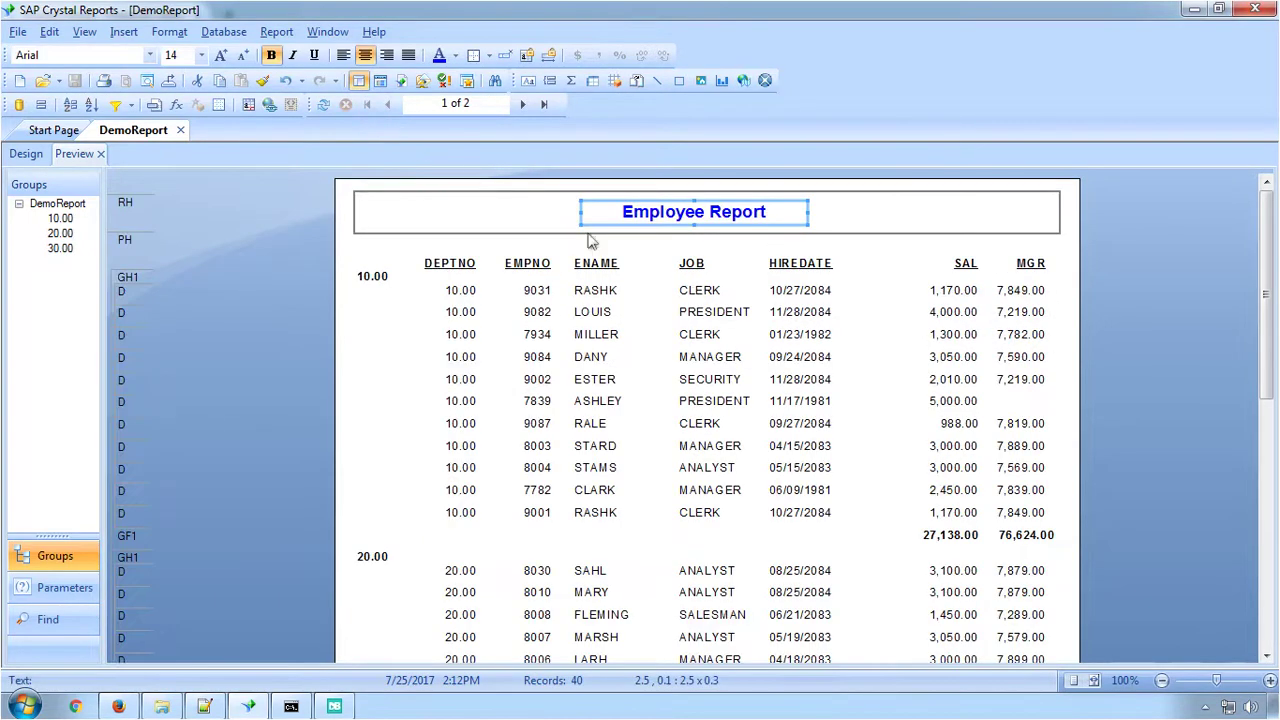
{"action": "left_click", "coordinate": [950, 338]}
{"action": "left_click", "coordinate": [790, 340]}
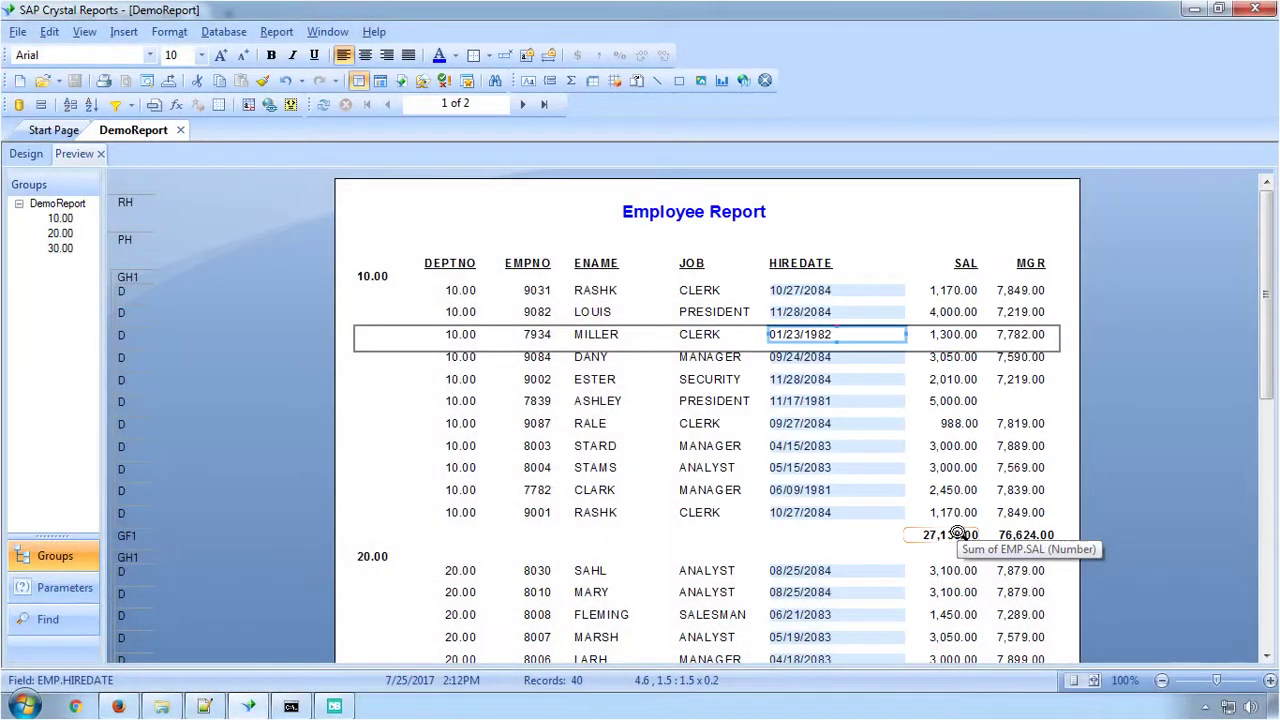
{"action": "left_click", "coordinate": [955, 535]}
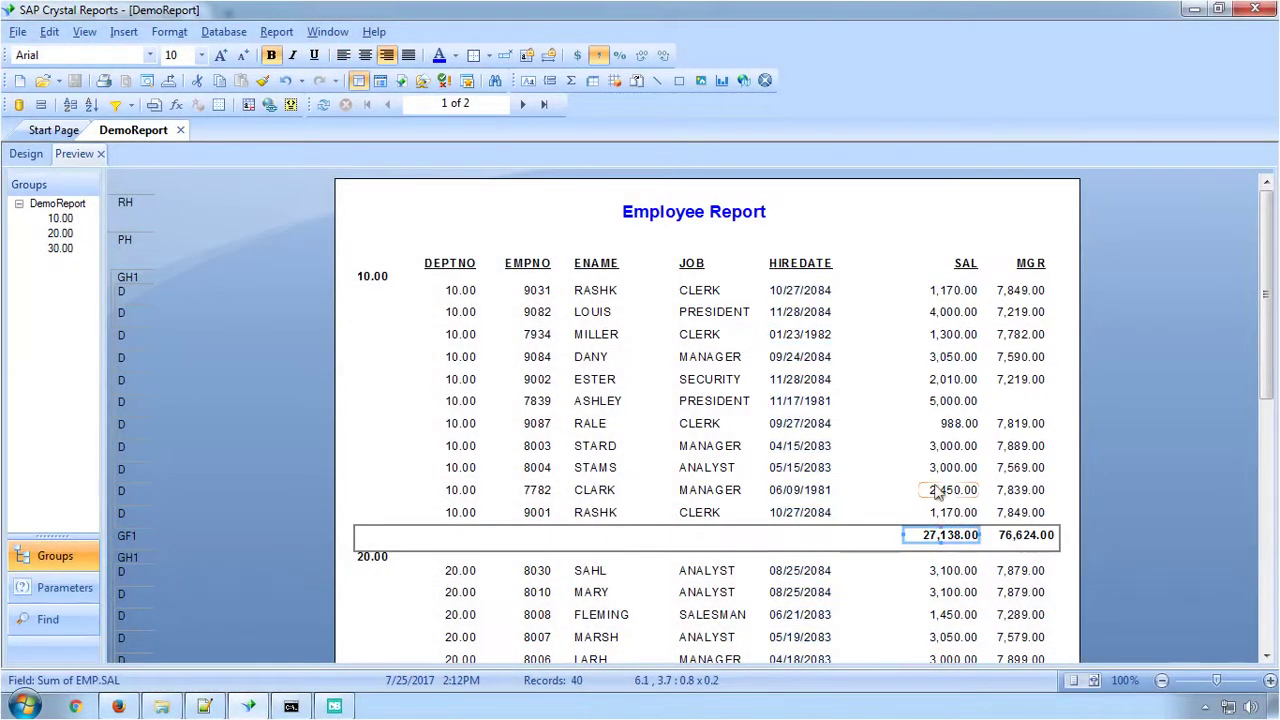
{"action": "scroll", "coordinate": [897, 492], "scroll_direction": "down", "scroll_amount": 4}
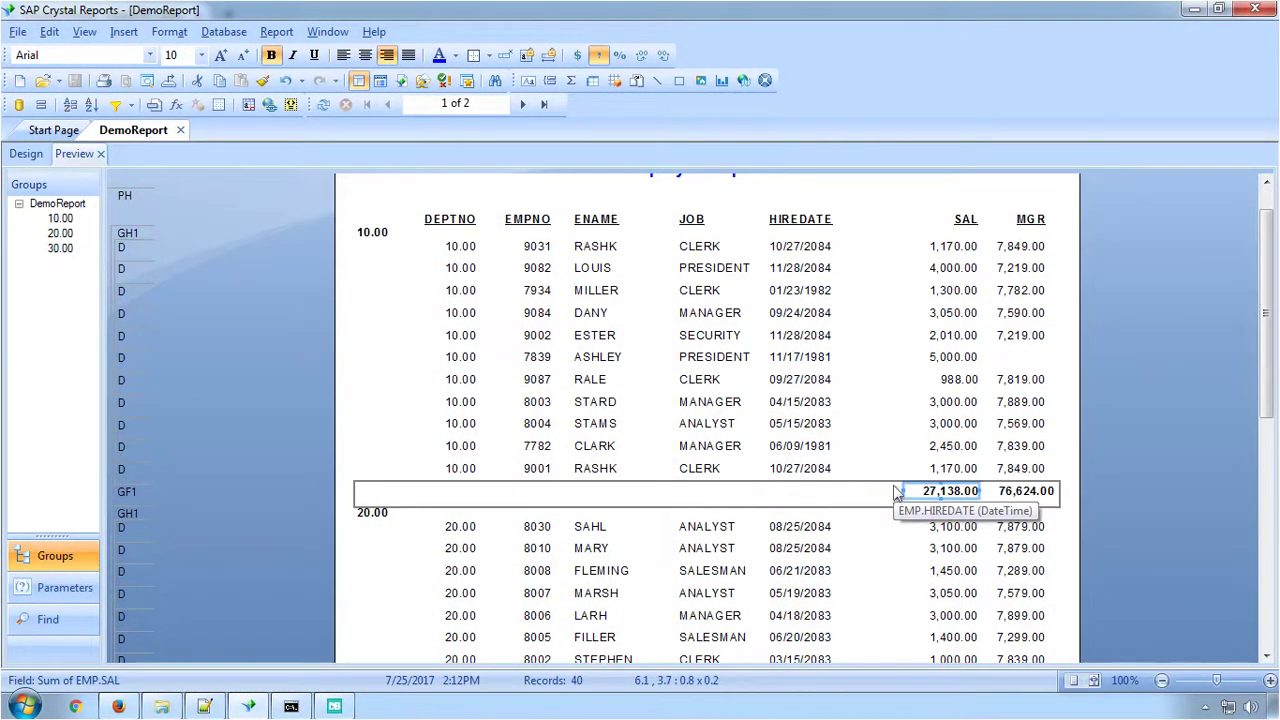
{"action": "scroll", "coordinate": [897, 492], "scroll_direction": "up", "scroll_amount": 1}
{"action": "scroll", "coordinate": [897, 492], "scroll_direction": "up", "scroll_amount": 3}
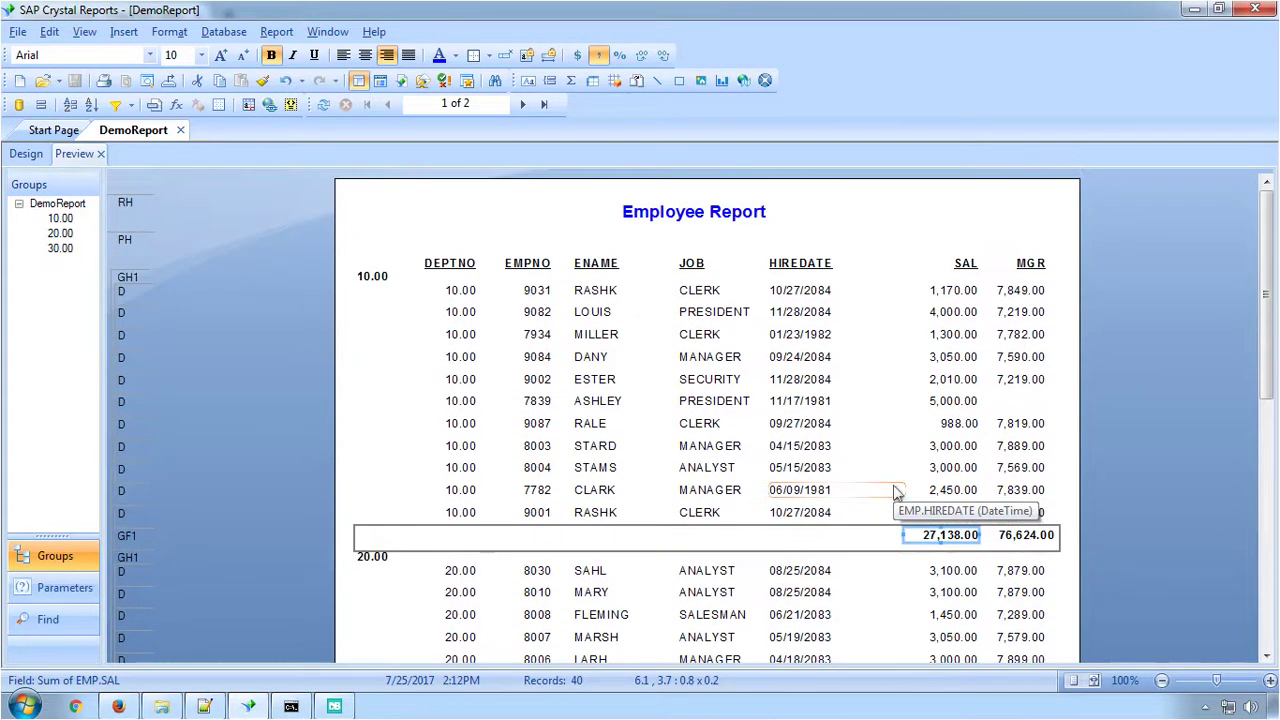
Enter the CRReportConvertor.bat command in the console, Tab-completing from 'cr'
{"action": "left_click", "coordinate": [291, 706]}
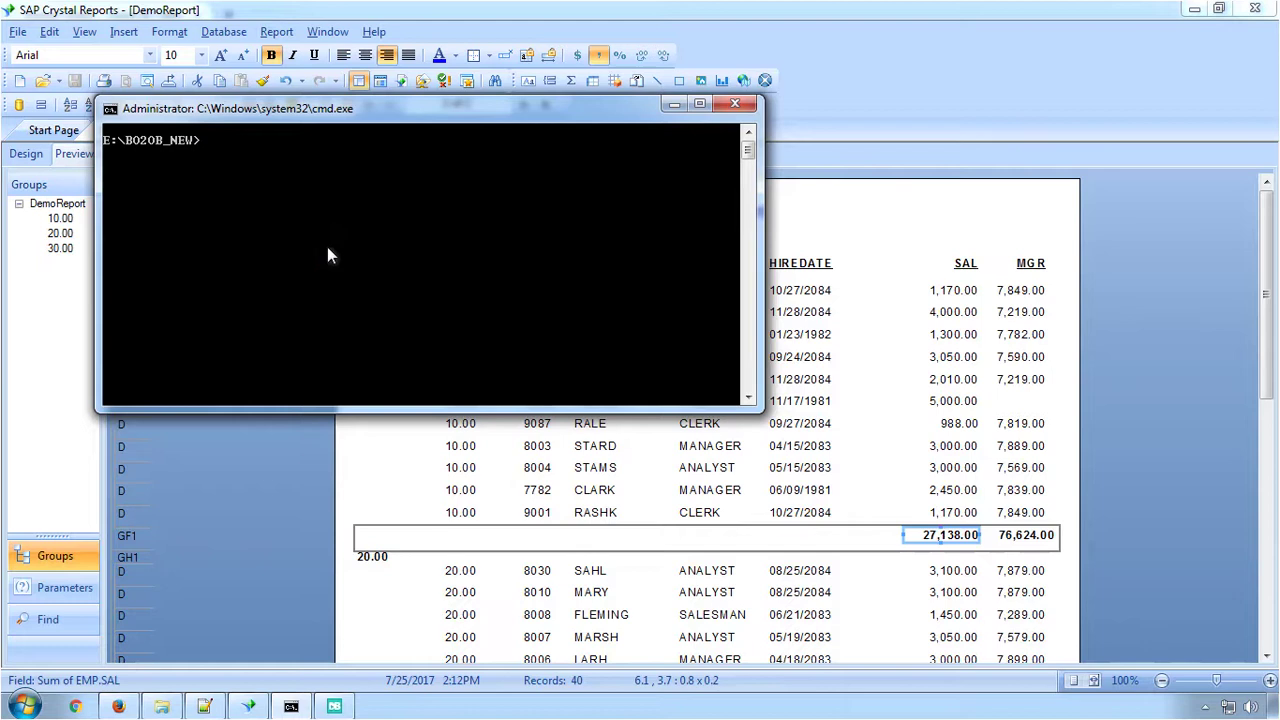
{"action": "type", "text": "cr"}
{"action": "key", "text": "Tab"}
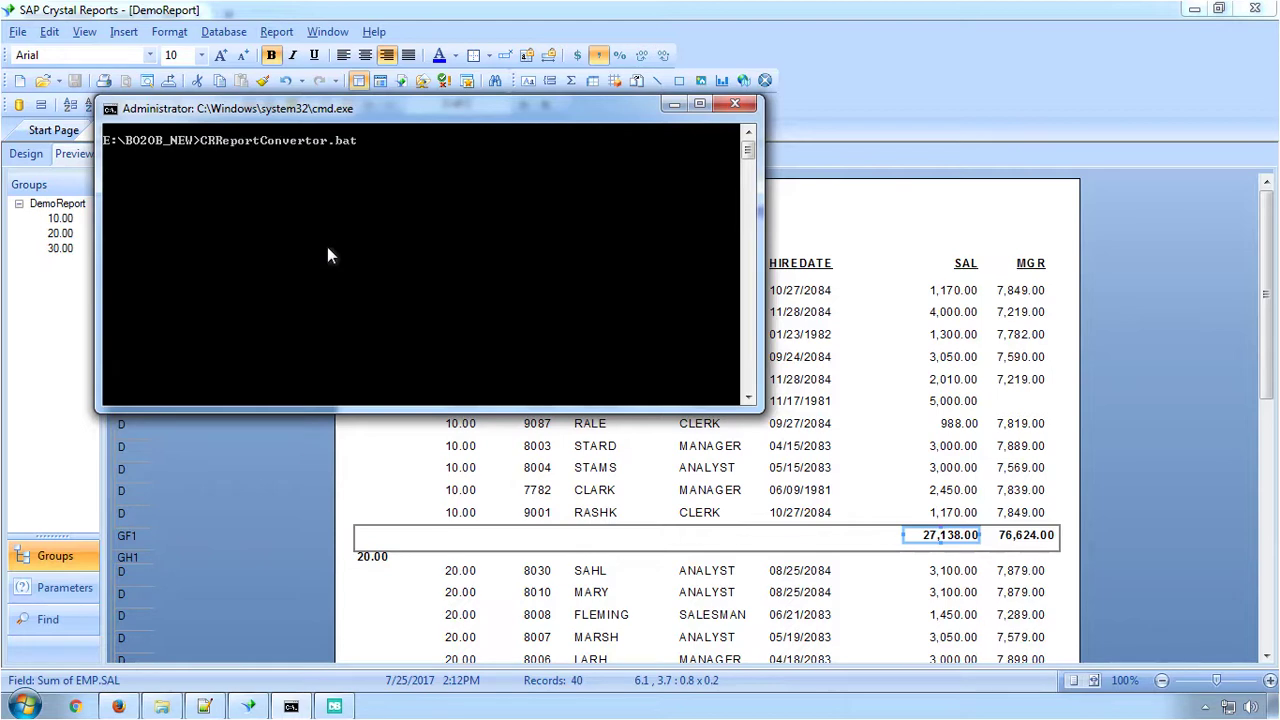
Append the quoted E:\BO2OB_NEW\CrystalReport\DemoReport.rpt path to the command, then bring up inputparam.txt in Notepad++
{"action": "left_click", "coordinate": [167, 710]}
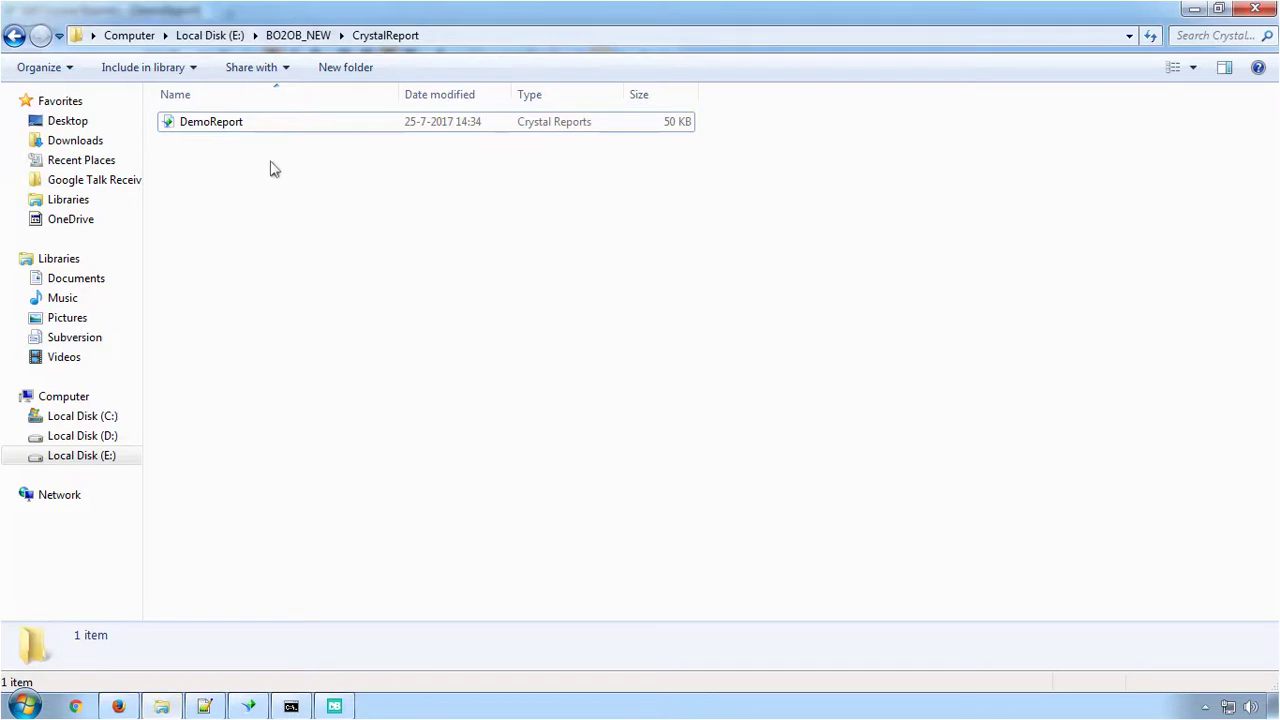
{"action": "left_click", "coordinate": [199, 130]}
{"action": "right_click", "coordinate": [199, 133]}
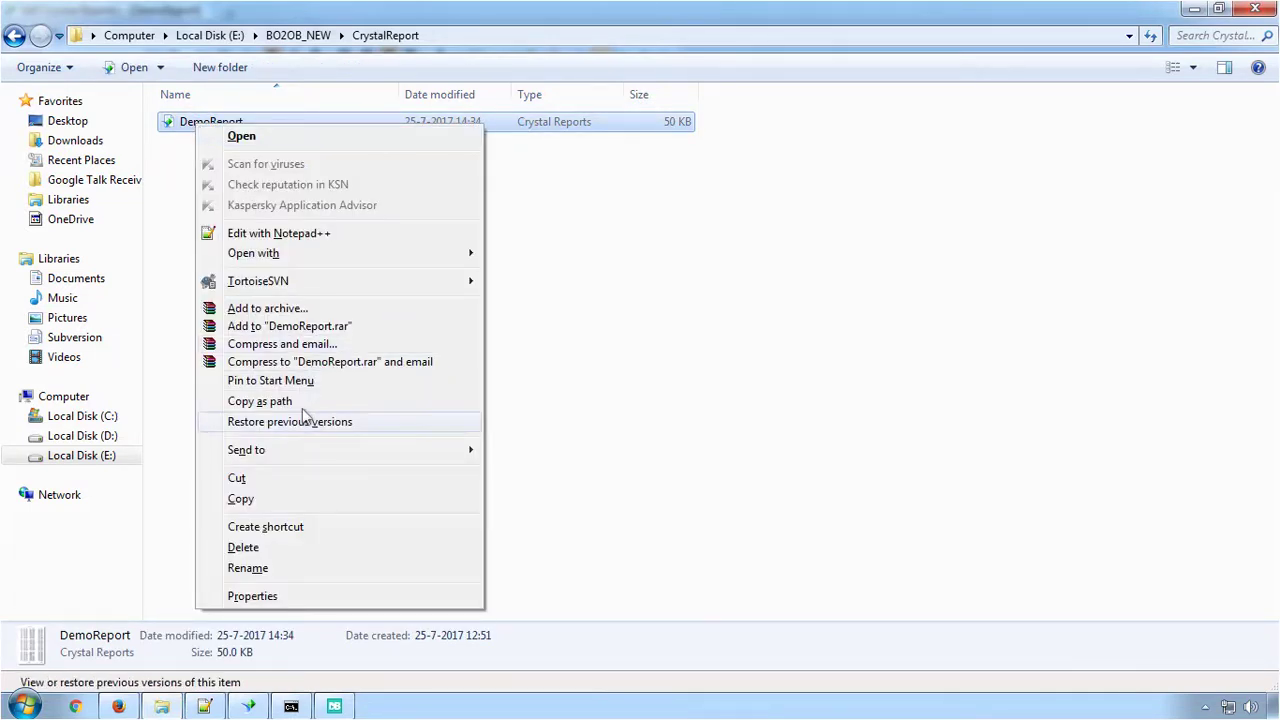
{"action": "left_click", "coordinate": [328, 402]}
{"action": "key", "text": "alt+Tab"}
{"action": "right_click", "coordinate": [413, 209]}
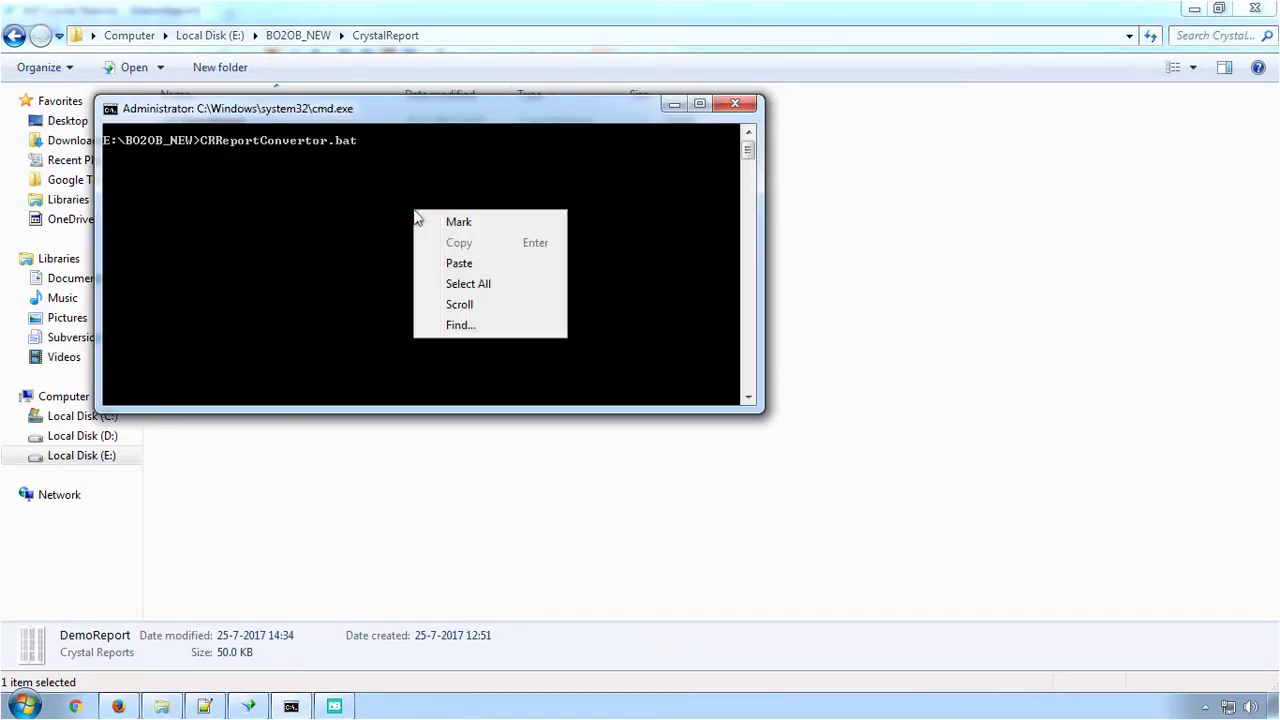
{"action": "left_click", "coordinate": [459, 264]}
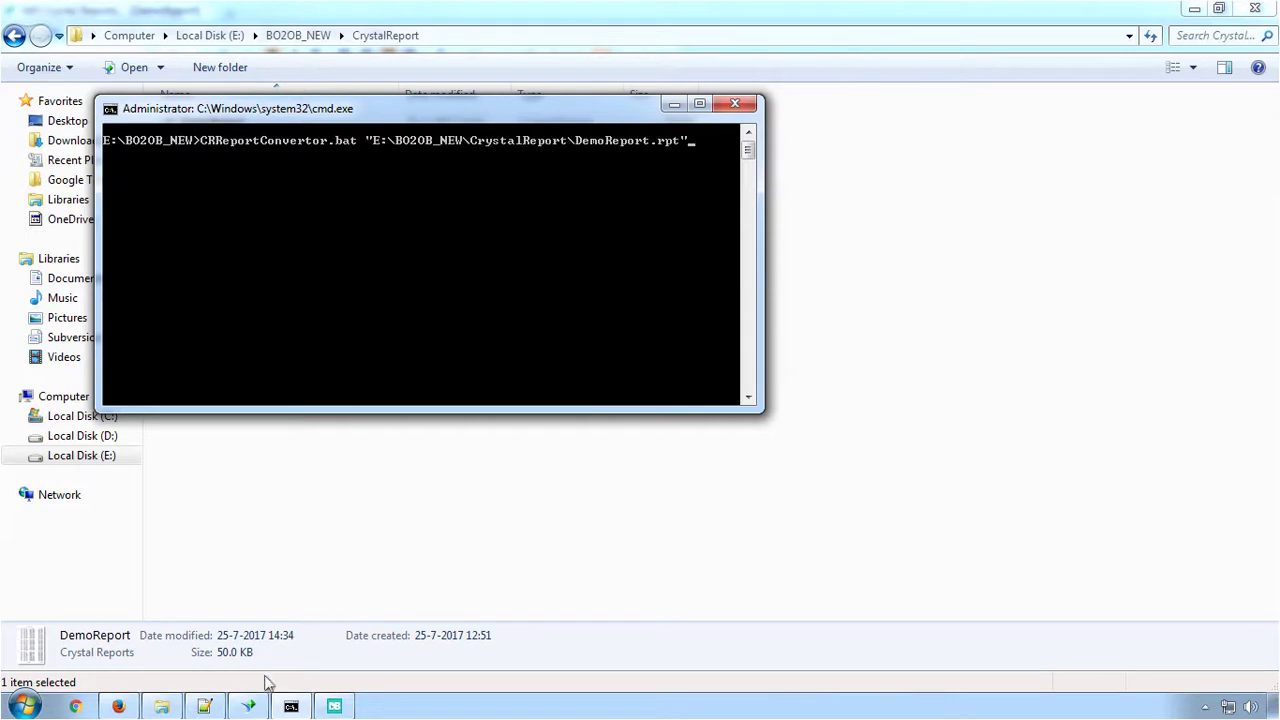
{"action": "left_click", "coordinate": [204, 706]}
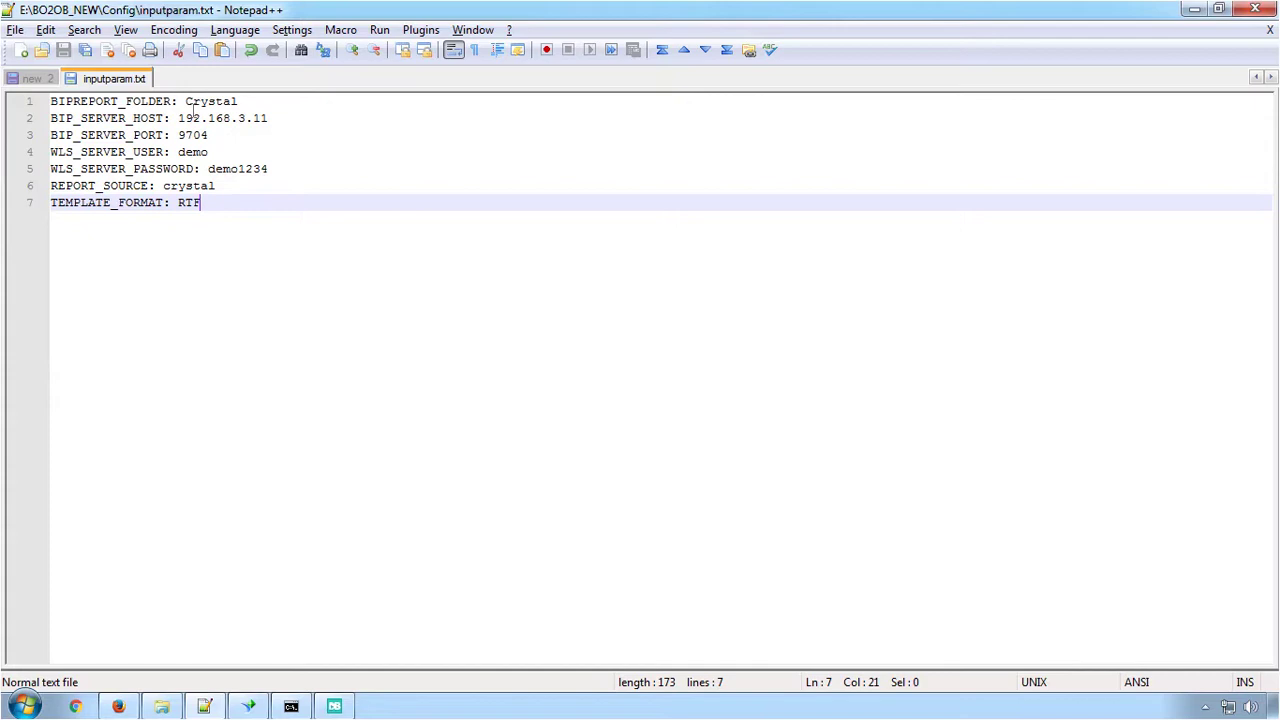
Review the BIPREPORT_FOLDER, BIP_SERVER_HOST, BIP_SERVER_PORT, WLS_SERVER_USER and WLS_SERVER_PASSWORD parameters in inputparam.txt
{"action": "double_click", "coordinate": [166, 103]}
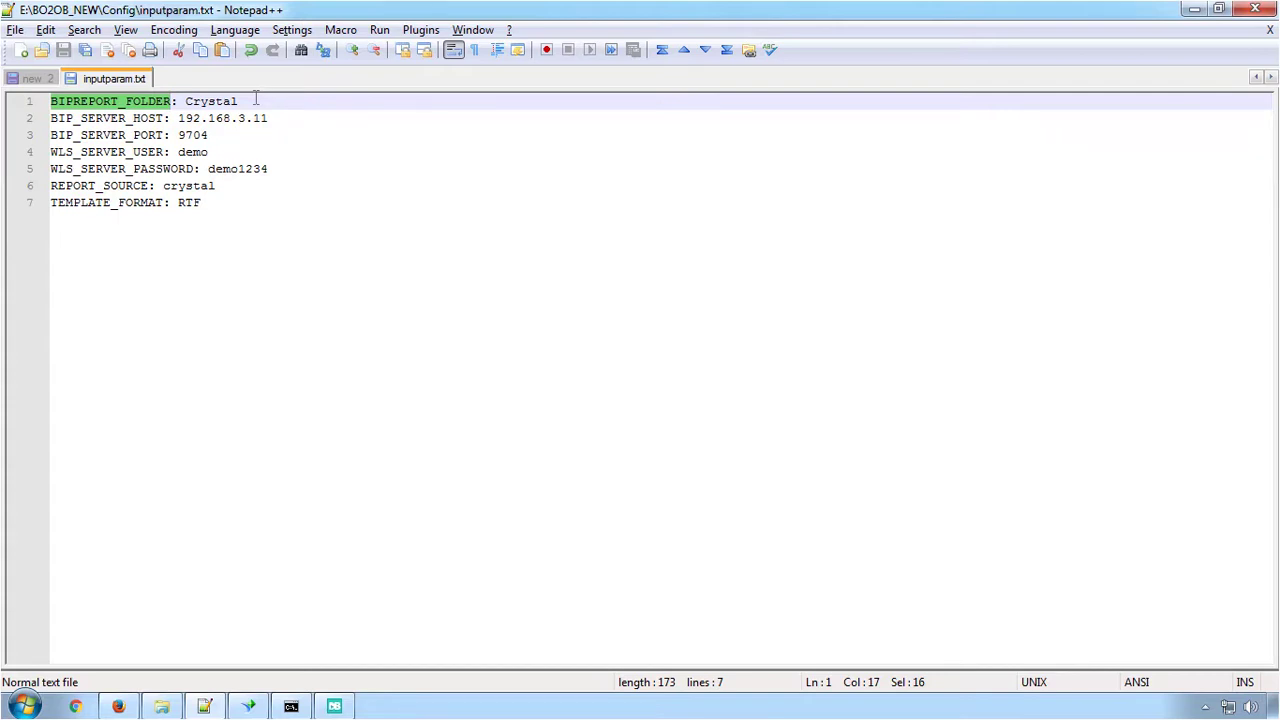
{"action": "double_click", "coordinate": [125, 118]}
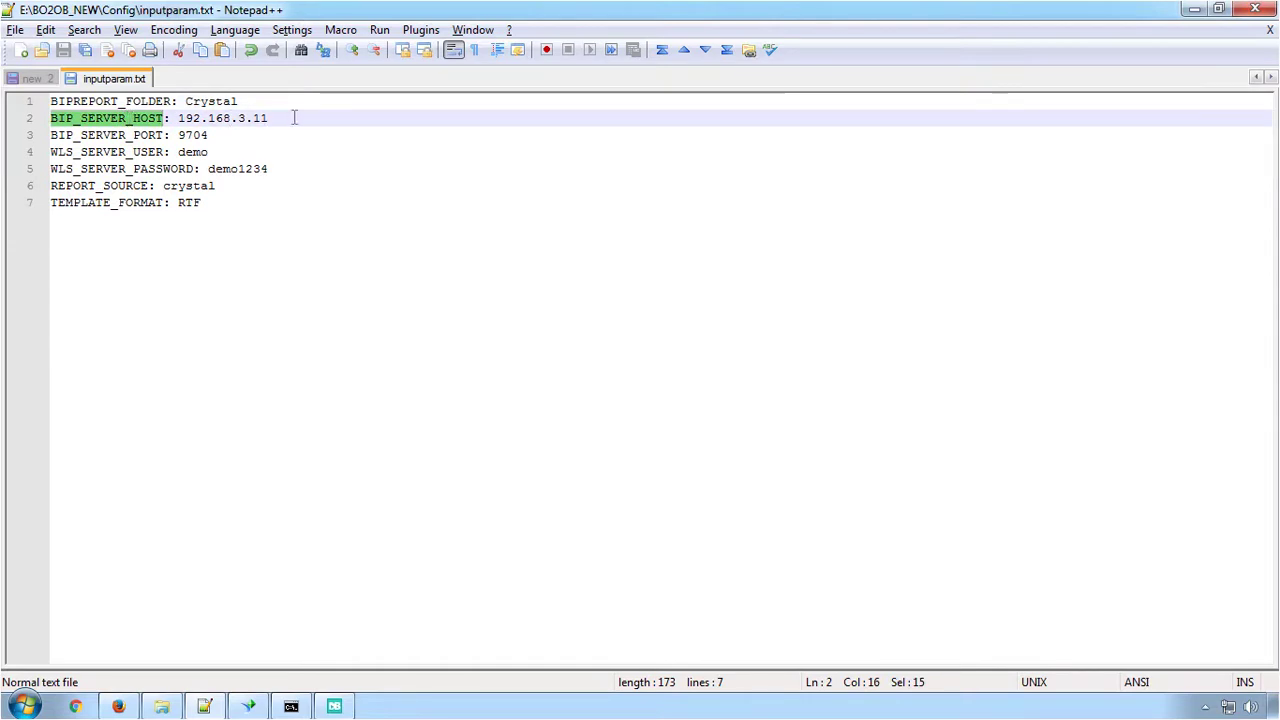
{"action": "double_click", "coordinate": [127, 137]}
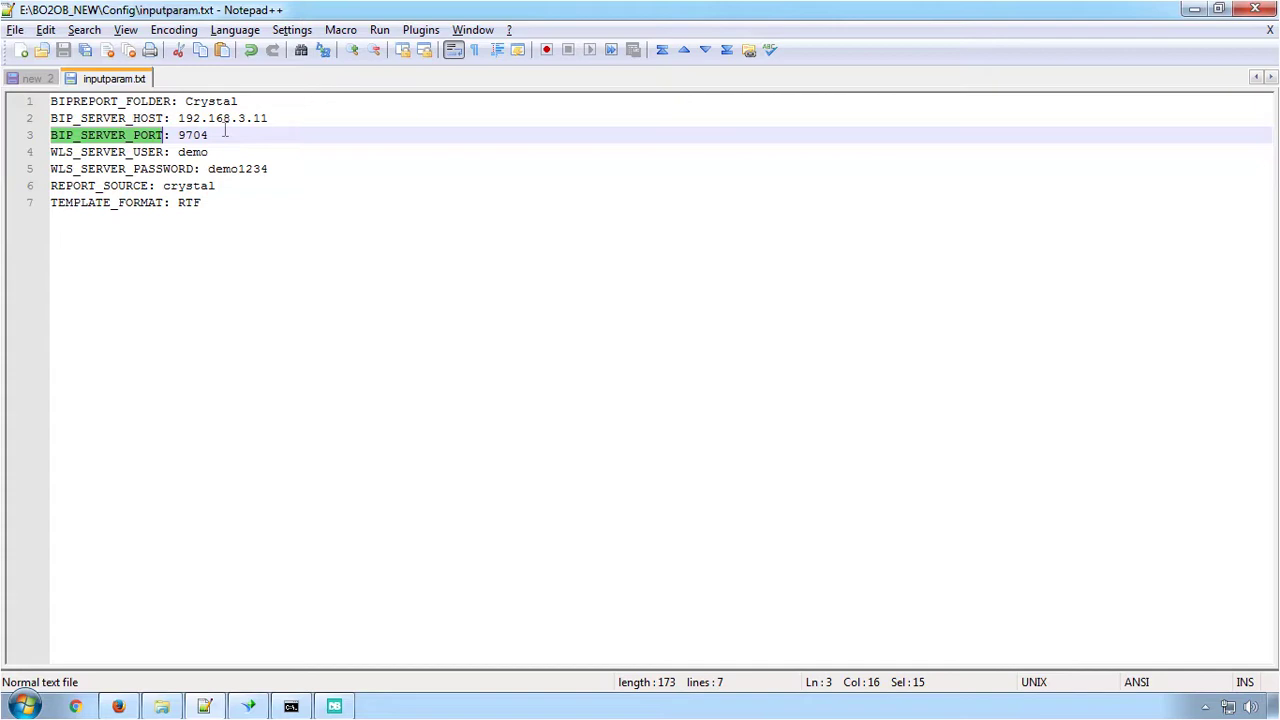
{"action": "key", "text": "Down"}
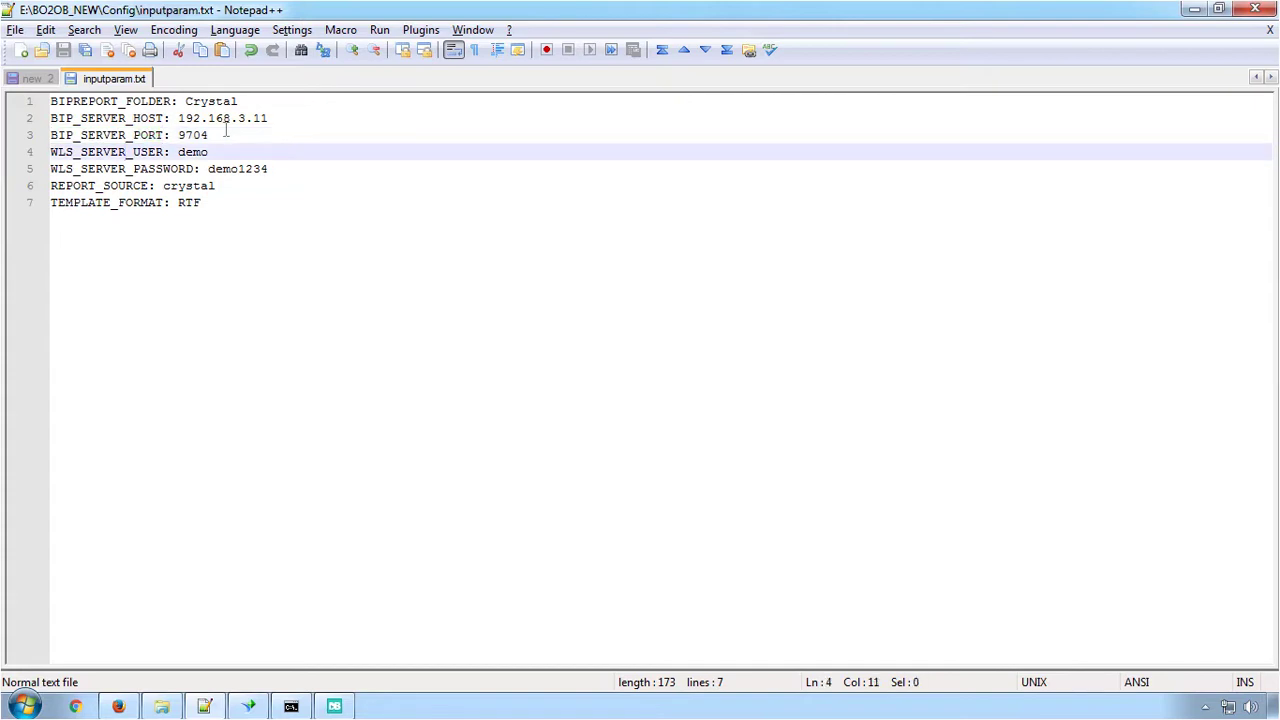
{"action": "key", "text": "Home"}
{"action": "key", "text": "ctrl+shift+Right"}
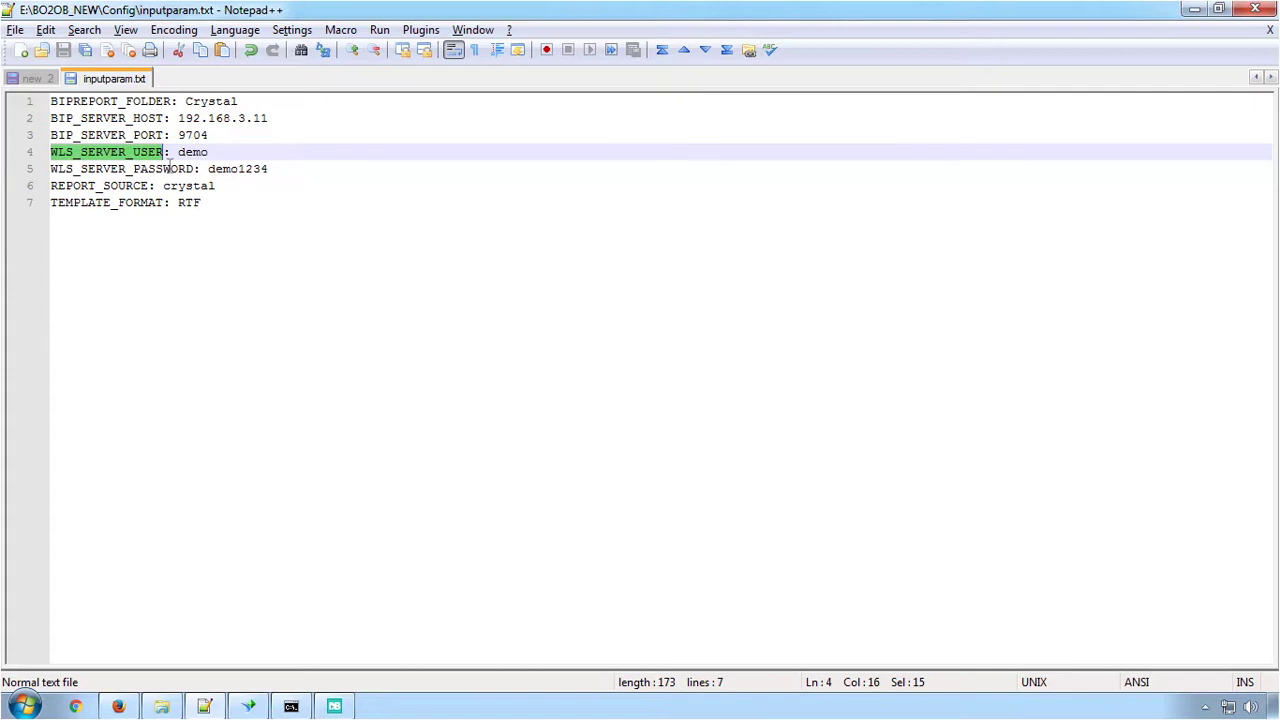
{"action": "double_click", "coordinate": [170, 166]}
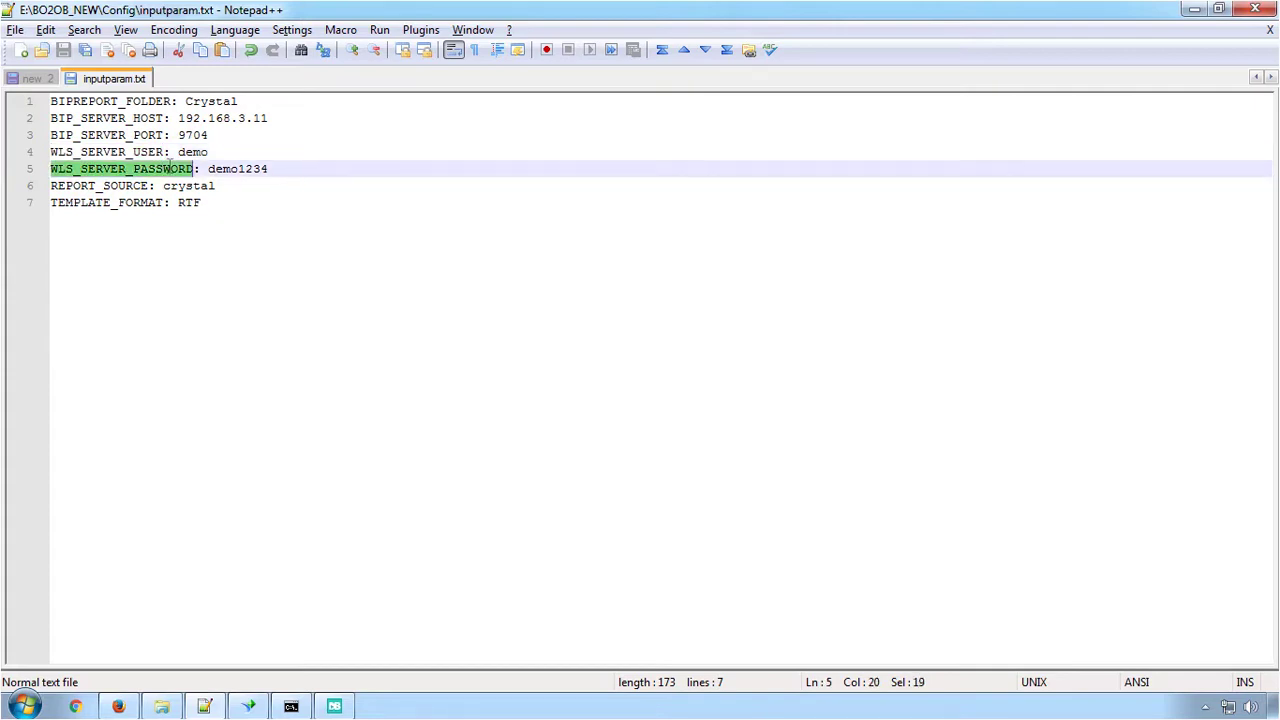
{"action": "left_click", "coordinate": [273, 168]}
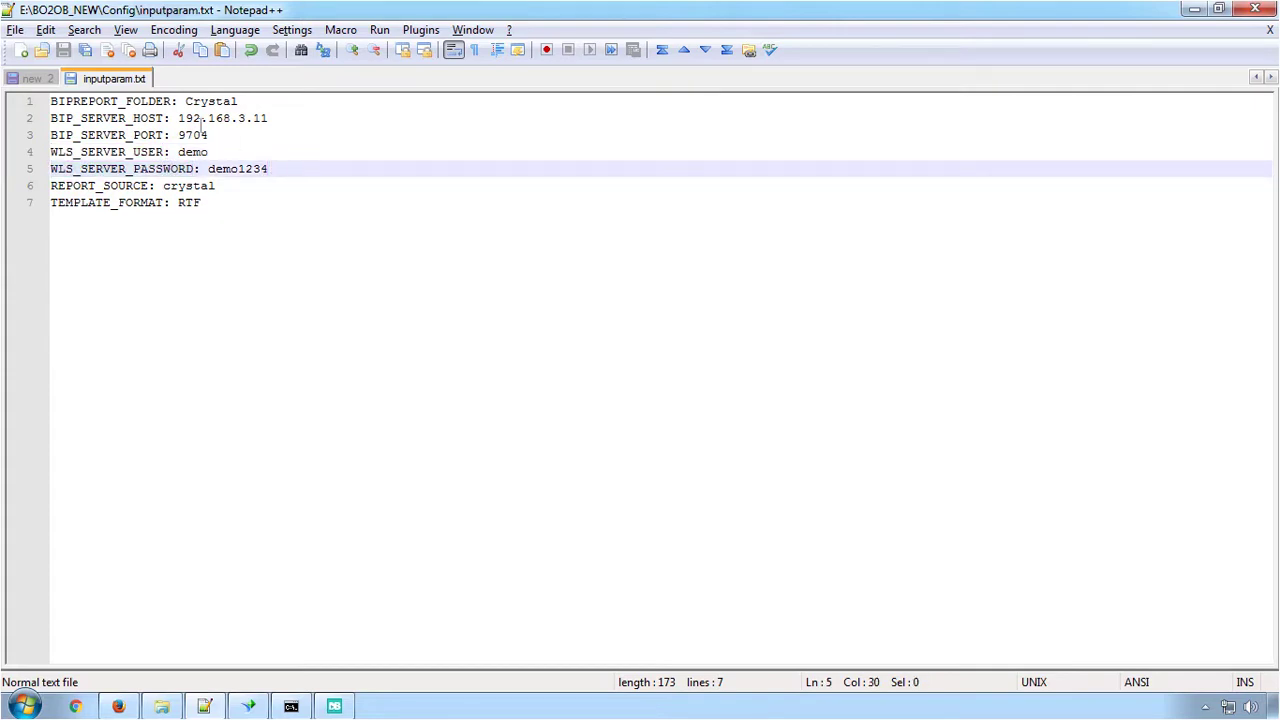
Copy inputparam.txt's full file path and paste it after the converter command
{"action": "right_click", "coordinate": [99, 86]}
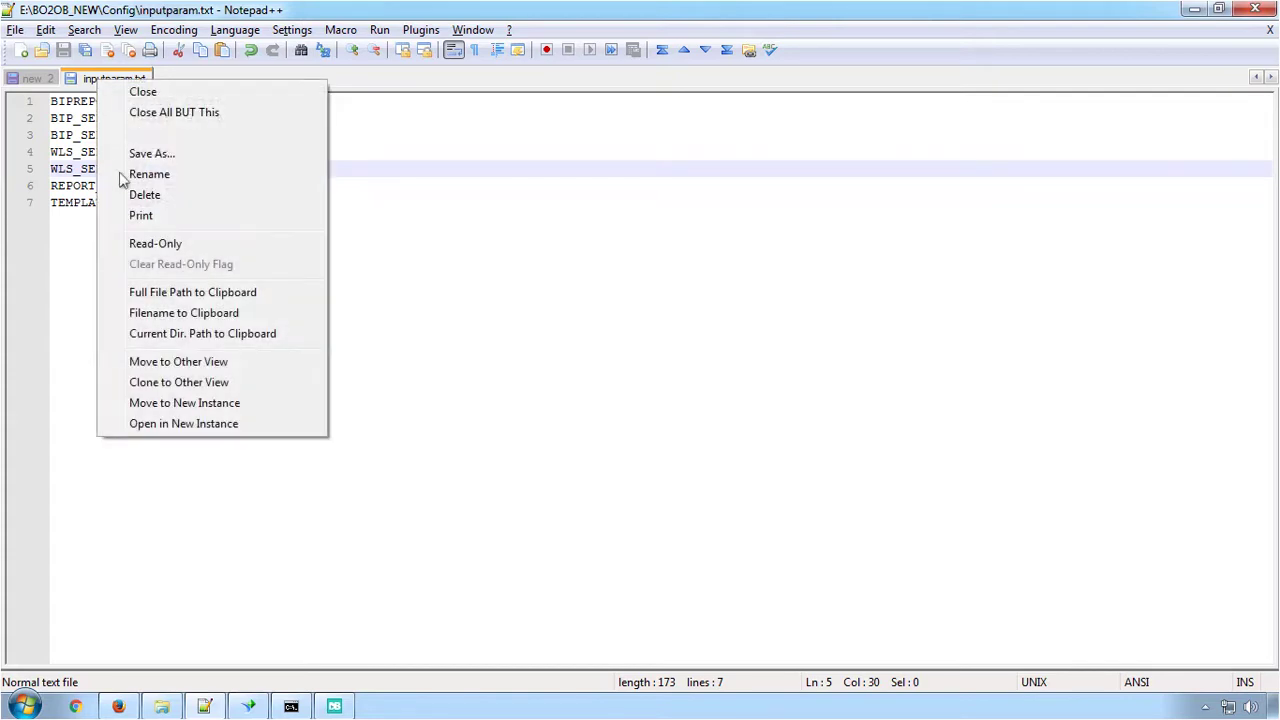
{"action": "left_click", "coordinate": [160, 295]}
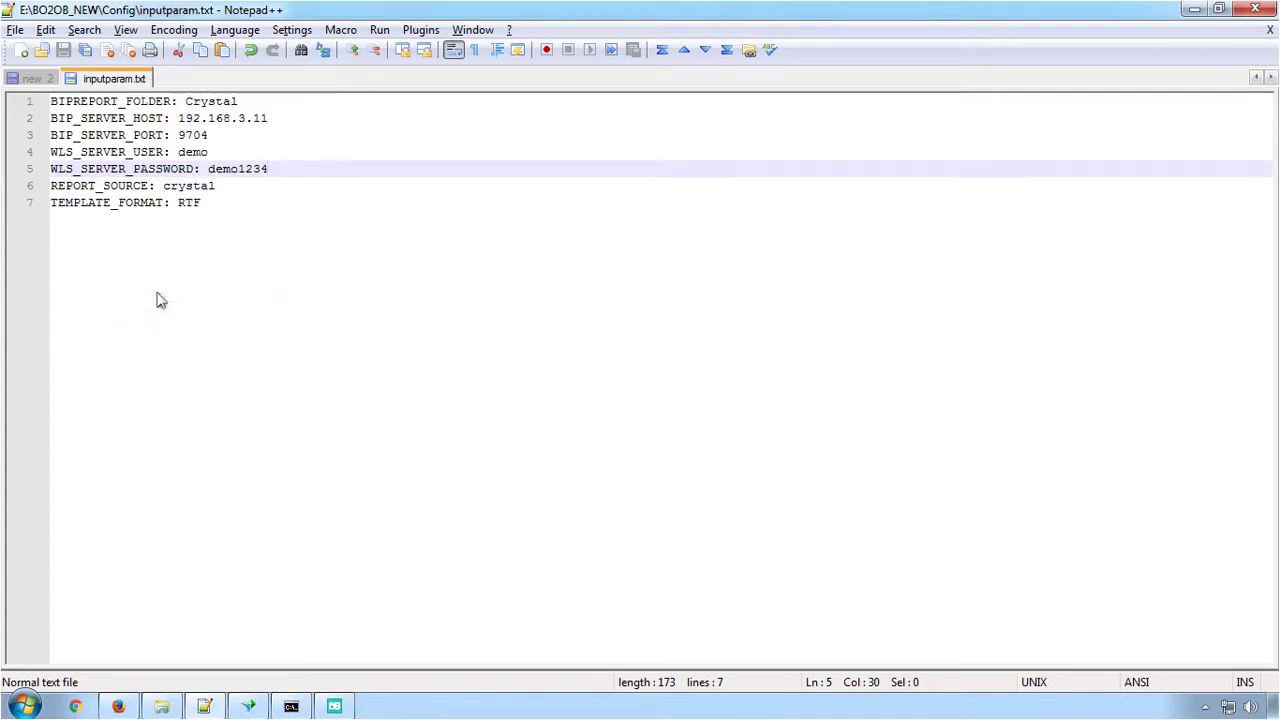
{"action": "left_click", "coordinate": [291, 706]}
{"action": "right_click", "coordinate": [610, 213]}
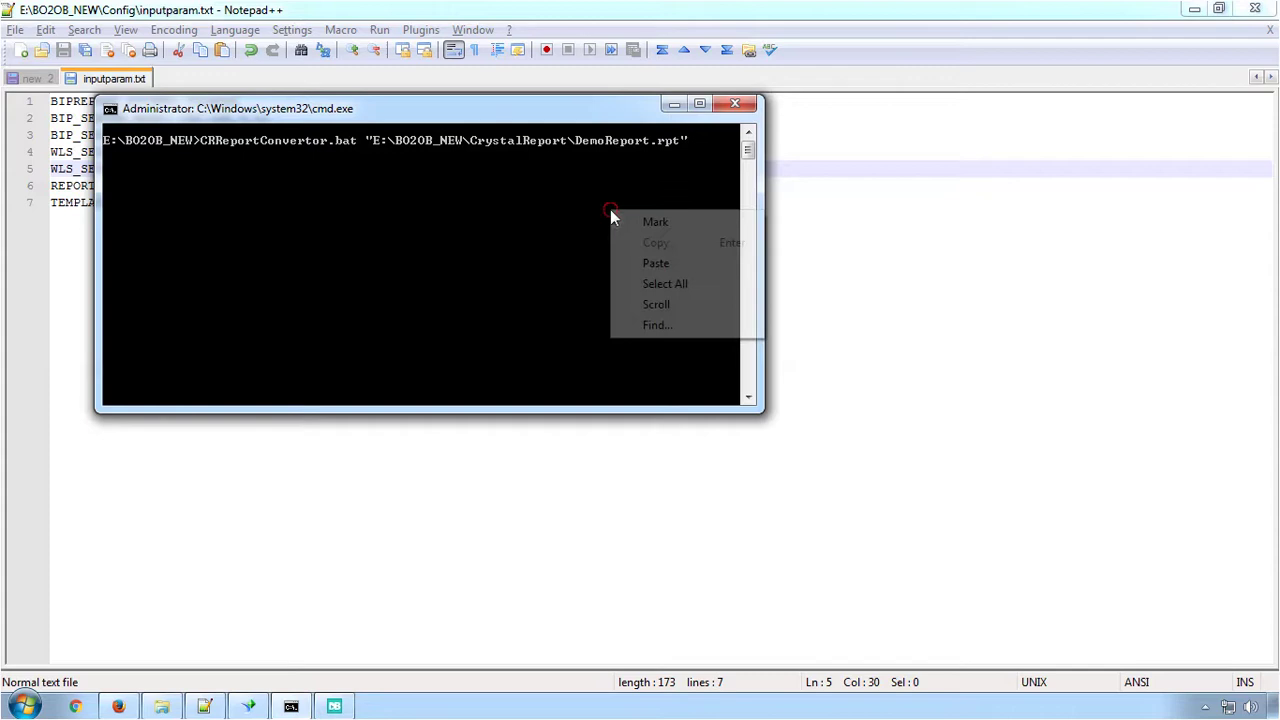
{"action": "left_click", "coordinate": [568, 206]}
{"action": "right_click", "coordinate": [634, 207]}
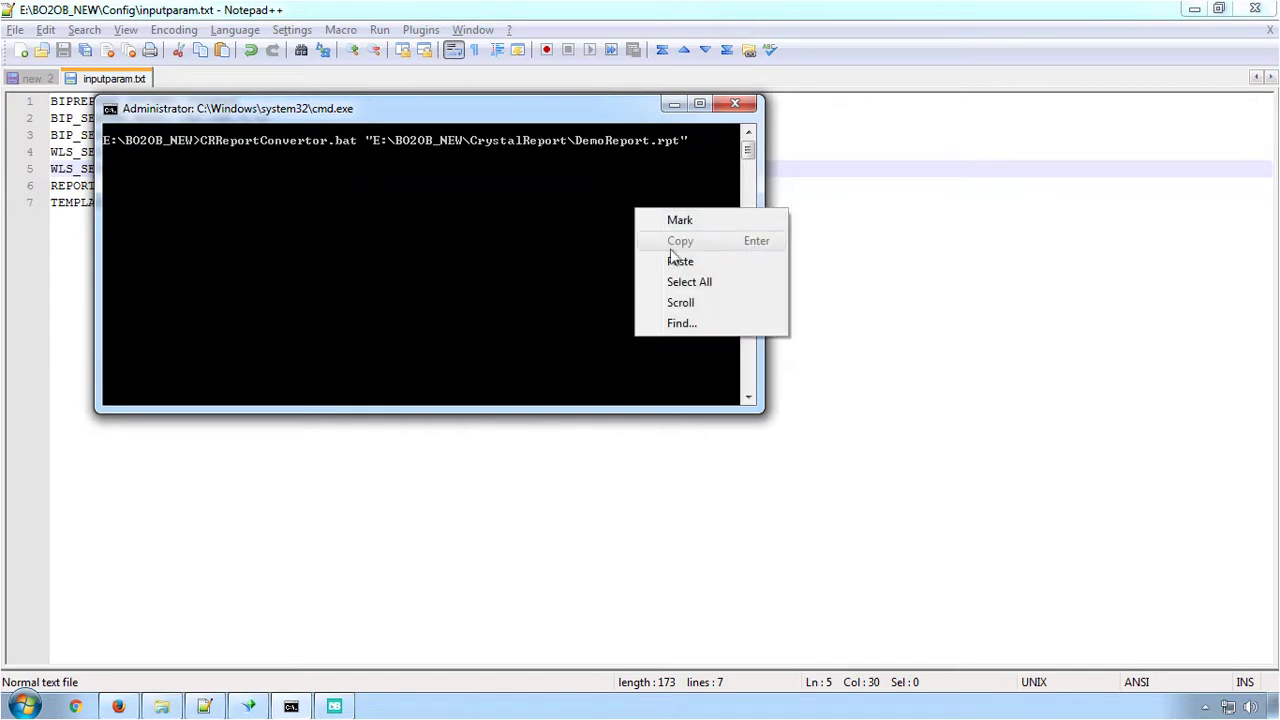
{"action": "left_click", "coordinate": [679, 261]}
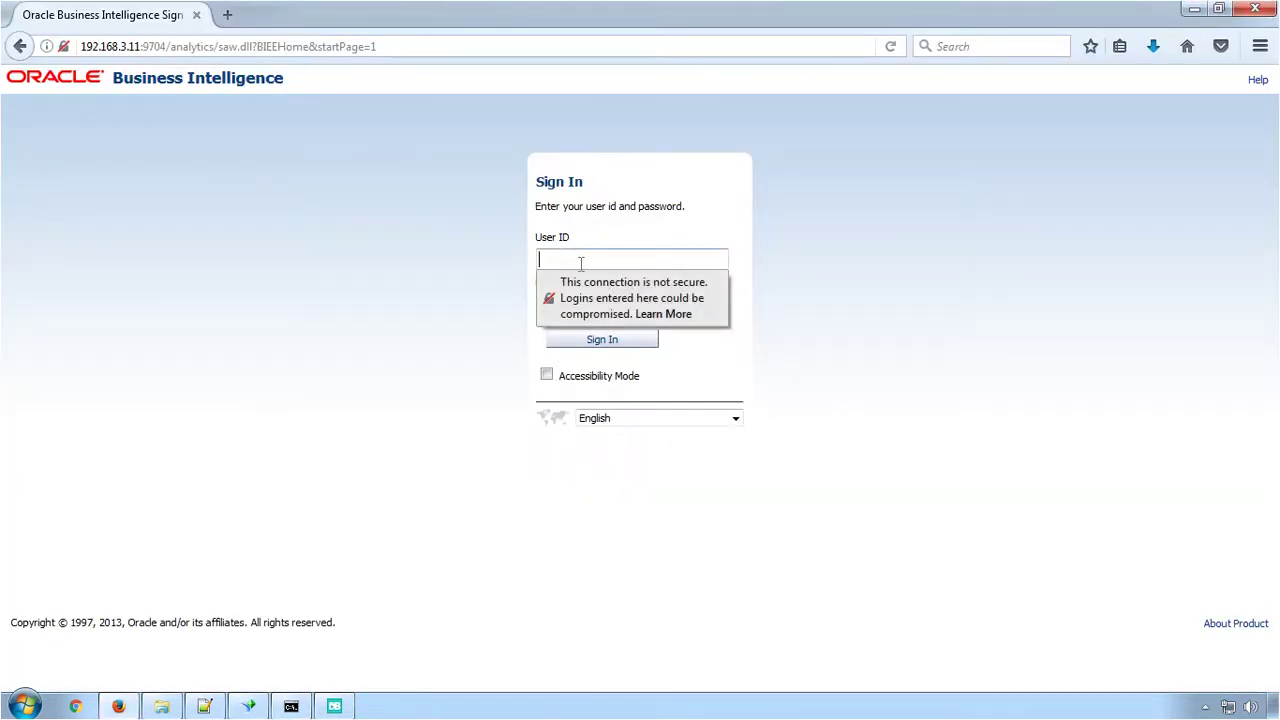
Sign in to Oracle Business Intelligence with the user name and password, then browse the Catalog's Shared Folders
{"action": "type", "text": "demo"}
{"action": "key", "text": "Tab"}
{"action": "type", "text": "••"}
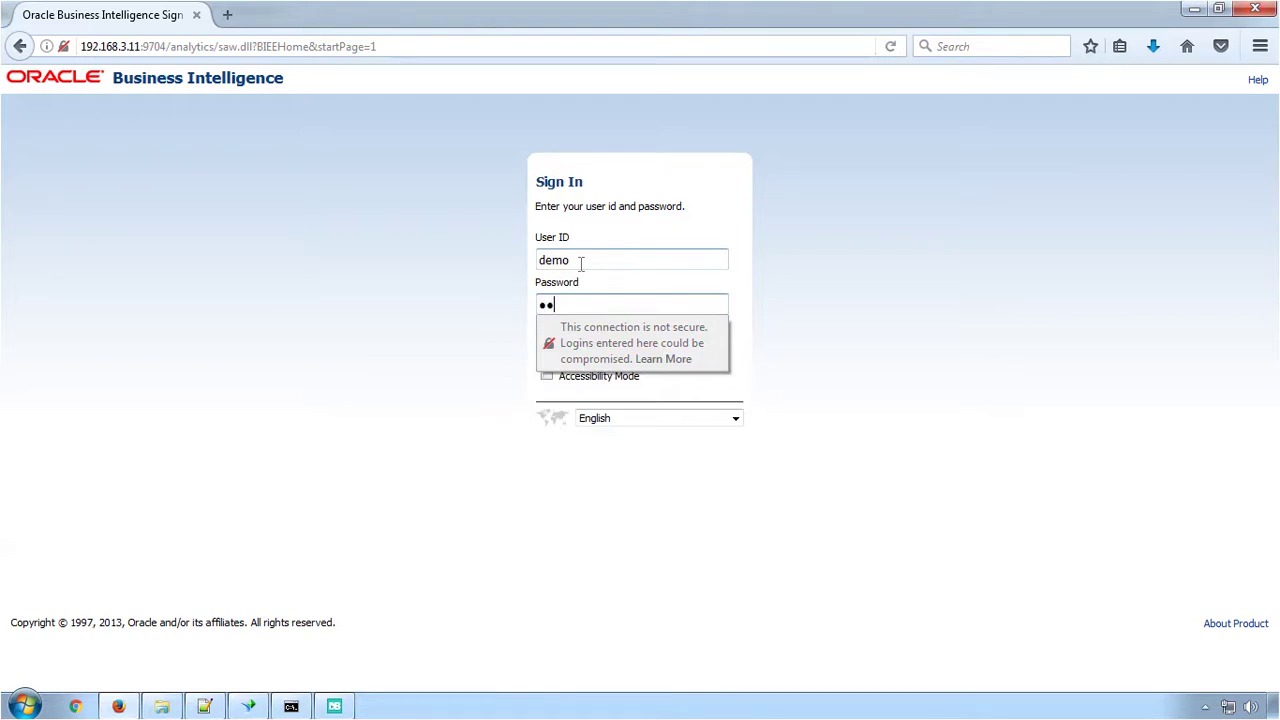
{"action": "type", "text": "•••••"}
{"action": "key", "text": "Return"}
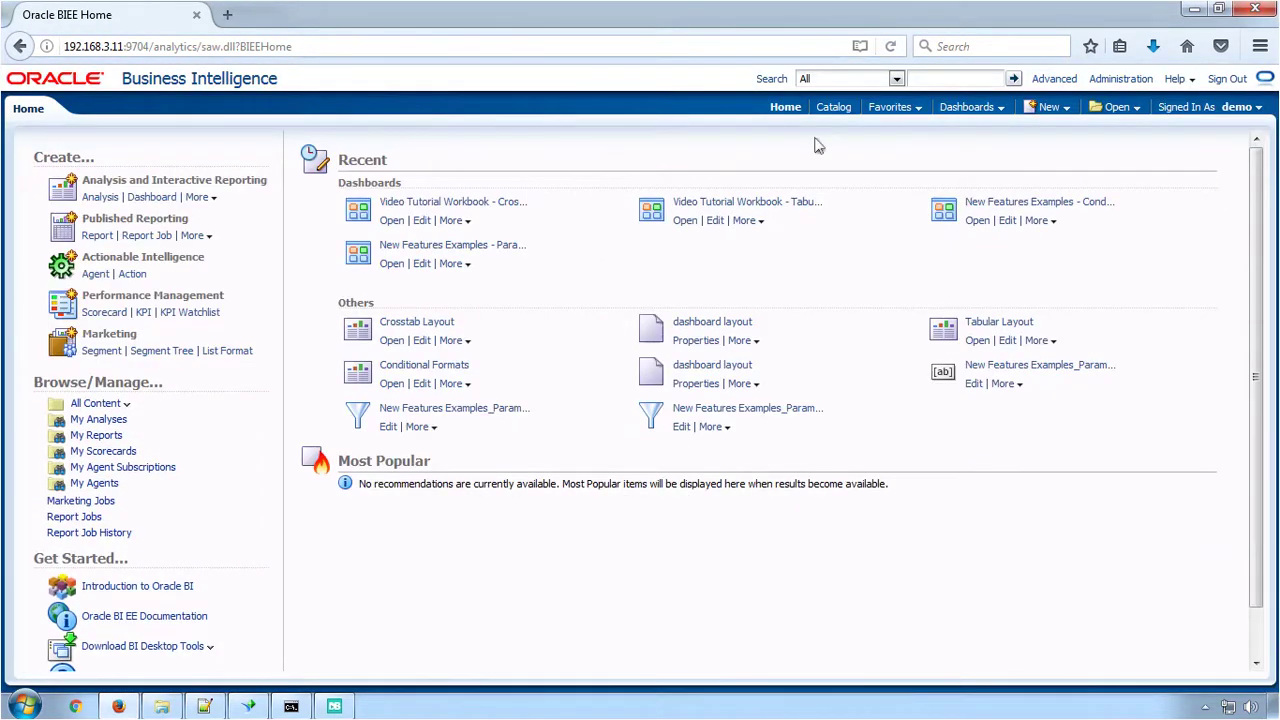
{"action": "left_click", "coordinate": [833, 106]}
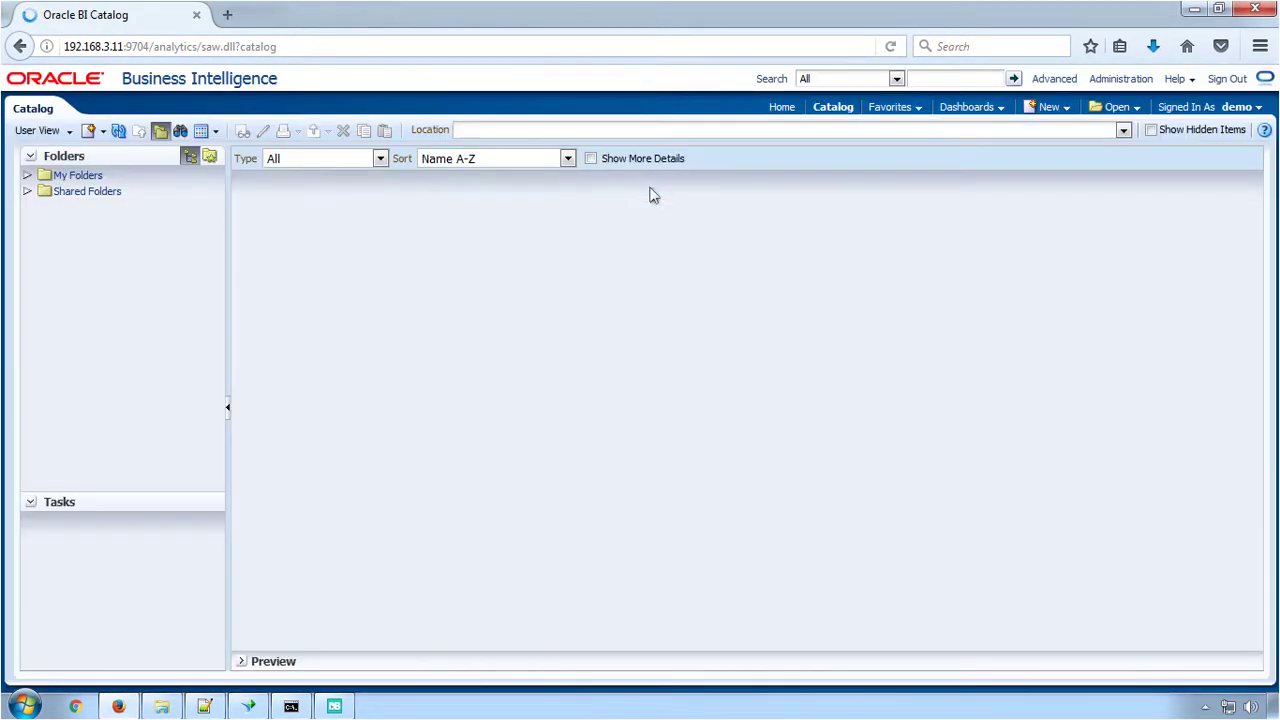
{"action": "left_click", "coordinate": [124, 192]}
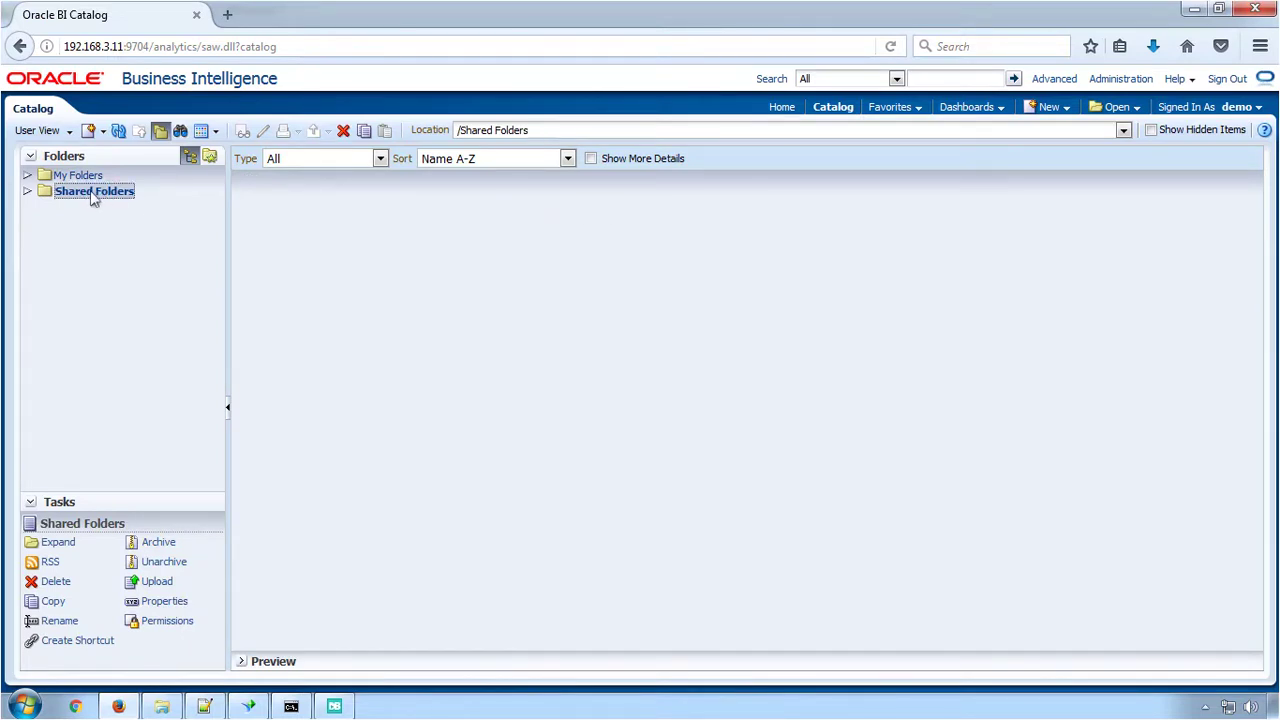
Run CRReportConvertor.bat with DemoReport.rpt and inputparam.txt to convert and upload the report
{"action": "key", "text": "alt+Tab"}
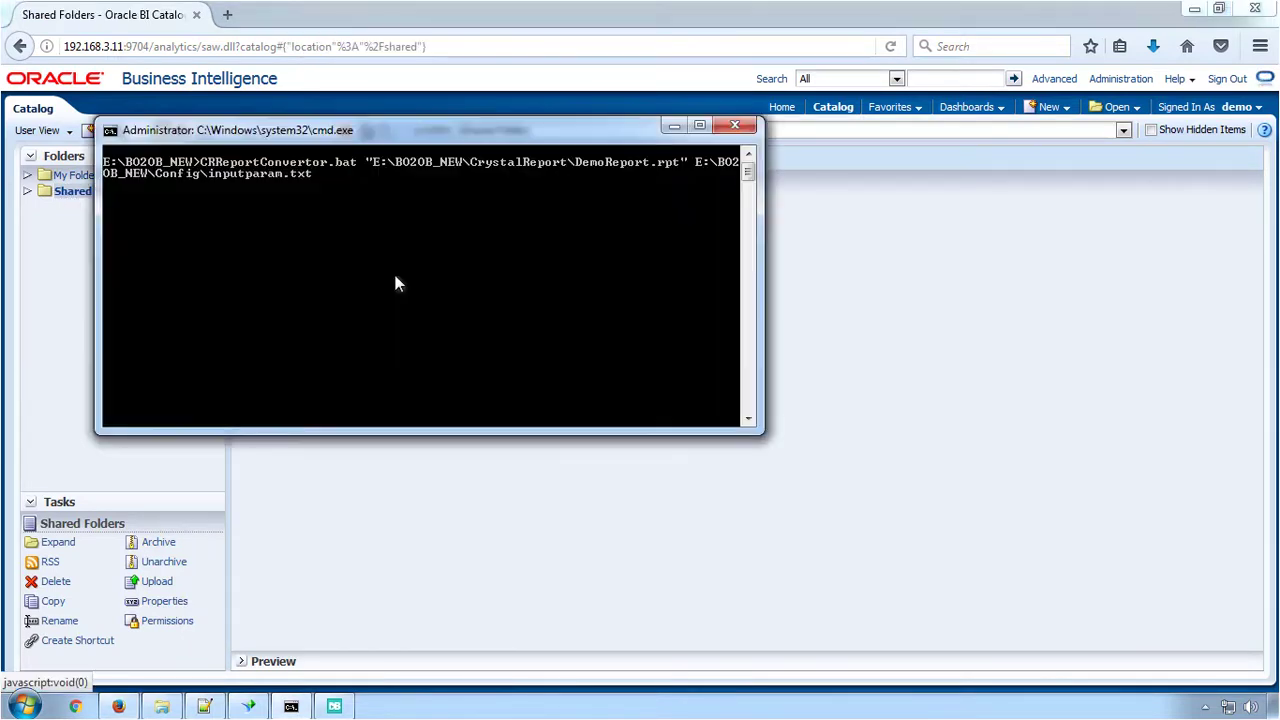
{"action": "key", "text": "Return"}
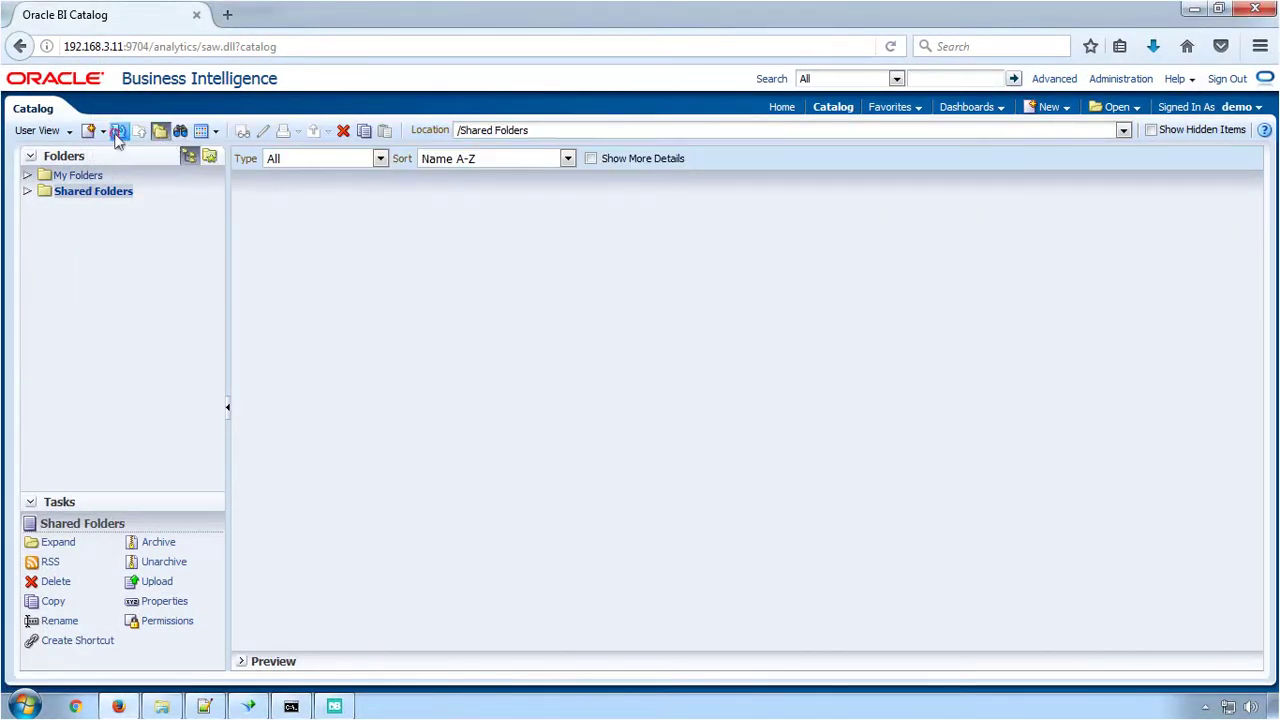
Refresh the catalog, expand the new Crystal folder and edit the DemoReport data model
{"action": "left_click", "coordinate": [118, 132]}
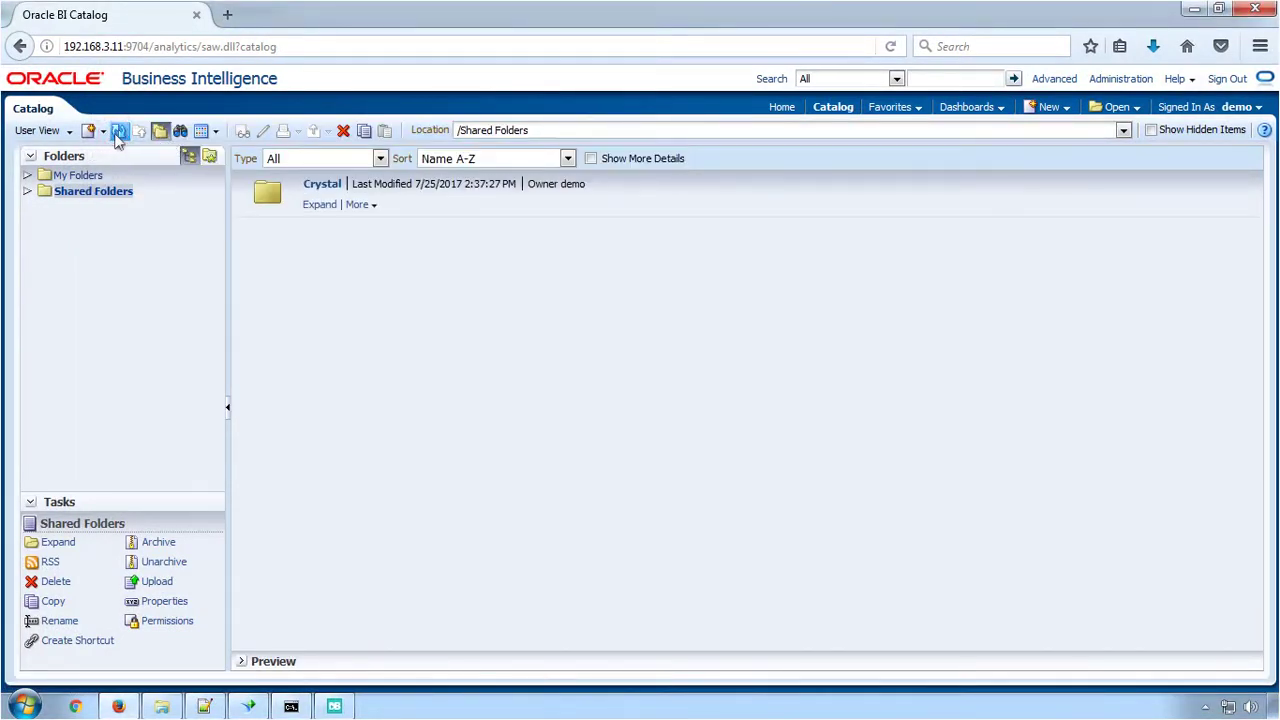
{"action": "left_click", "coordinate": [318, 205]}
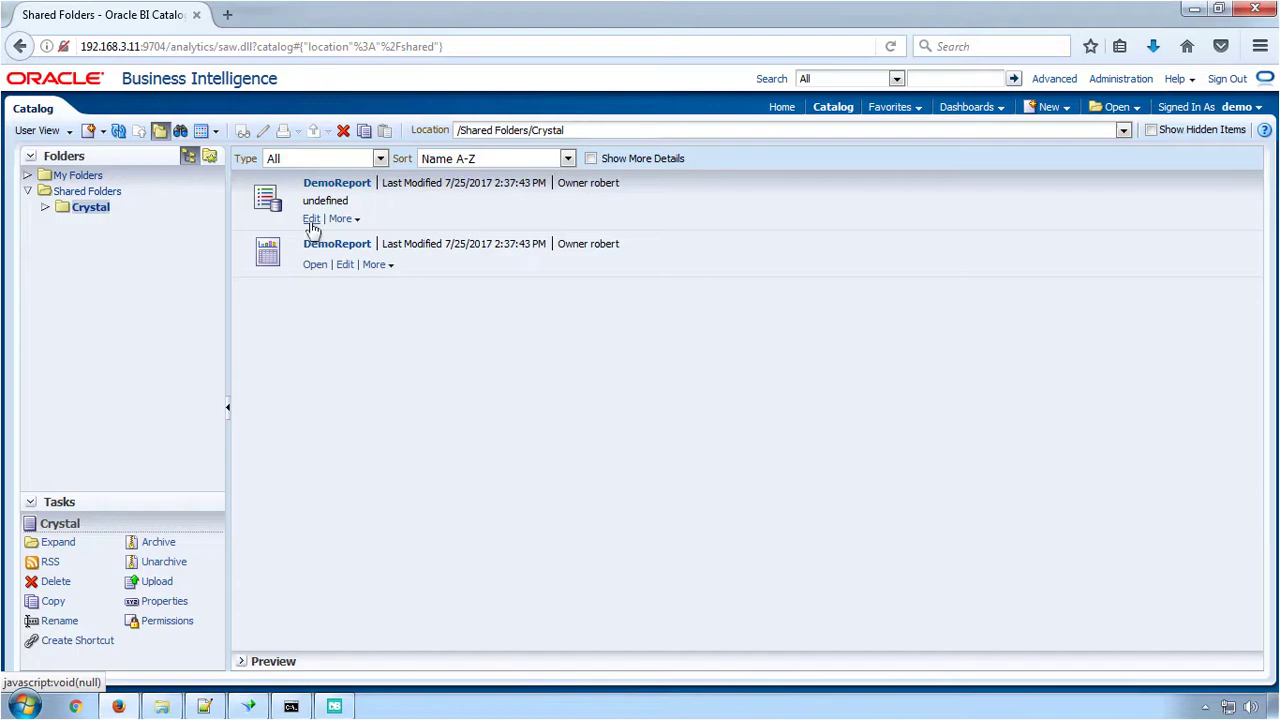
{"action": "left_click", "coordinate": [312, 222]}
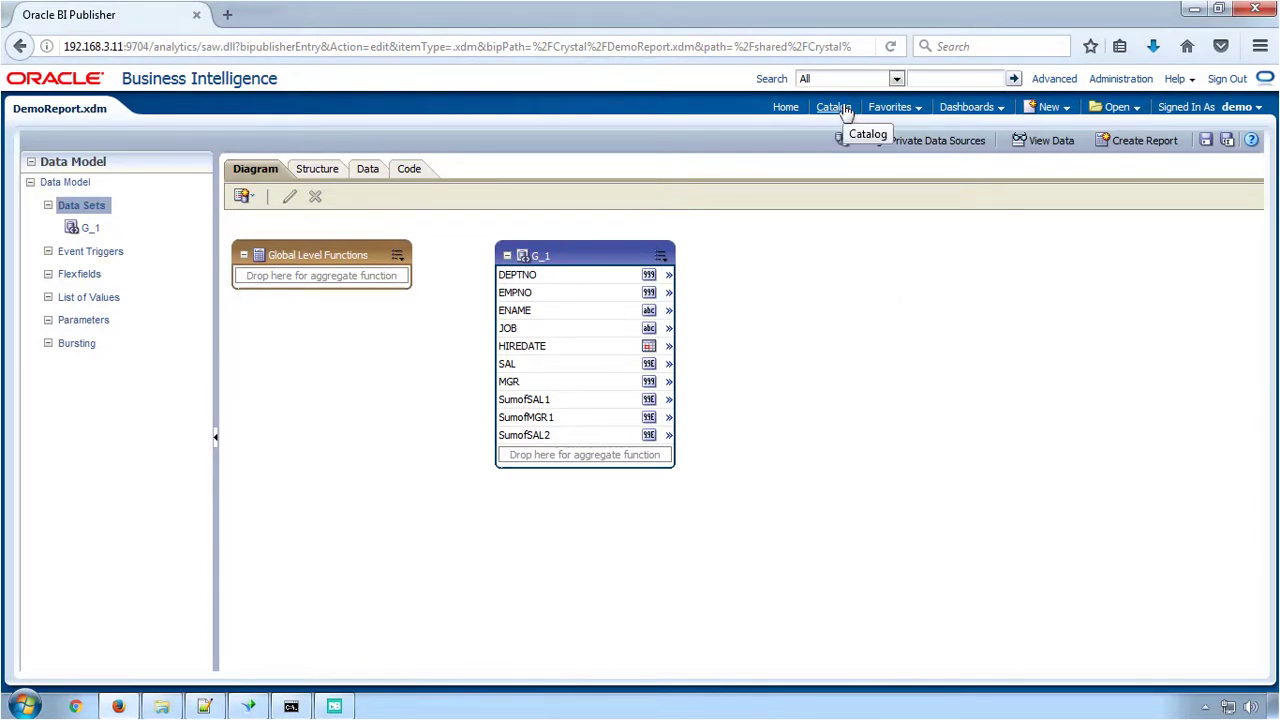
Open the converted DemoReport from the Crystal folder and scroll through both PDF pages and back up
{"action": "left_click", "coordinate": [834, 107]}
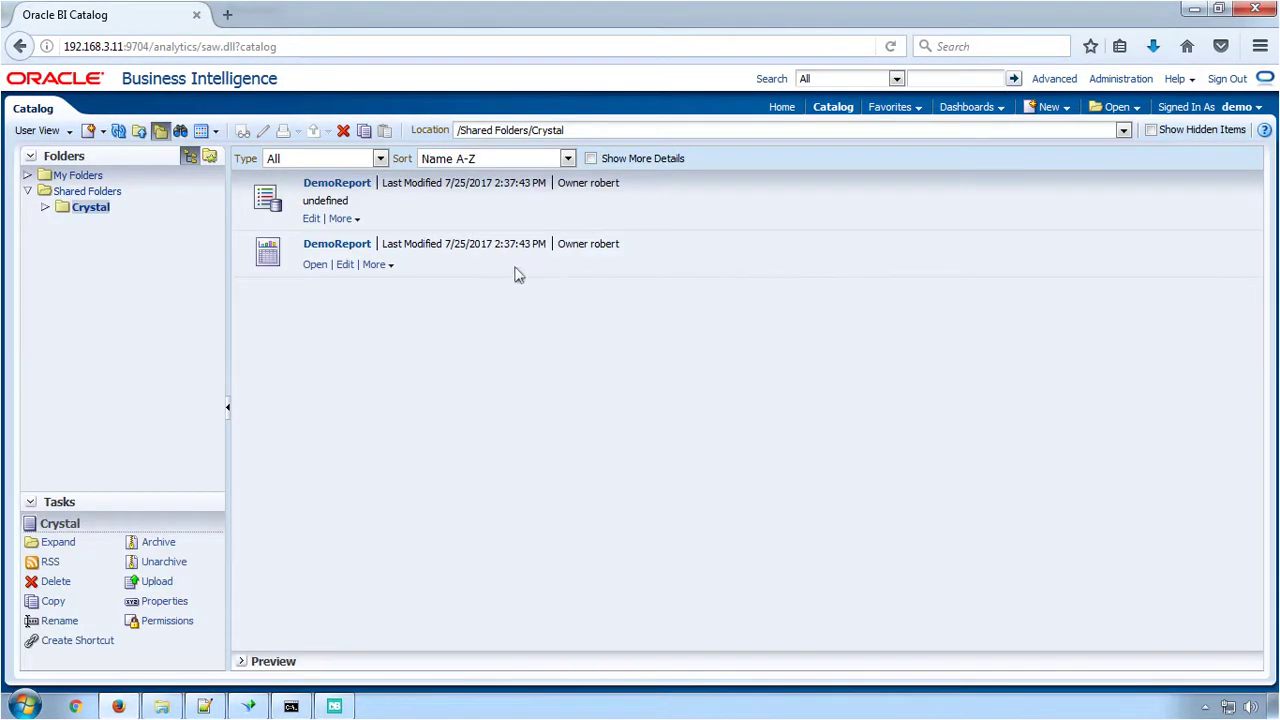
{"action": "left_click", "coordinate": [316, 266]}
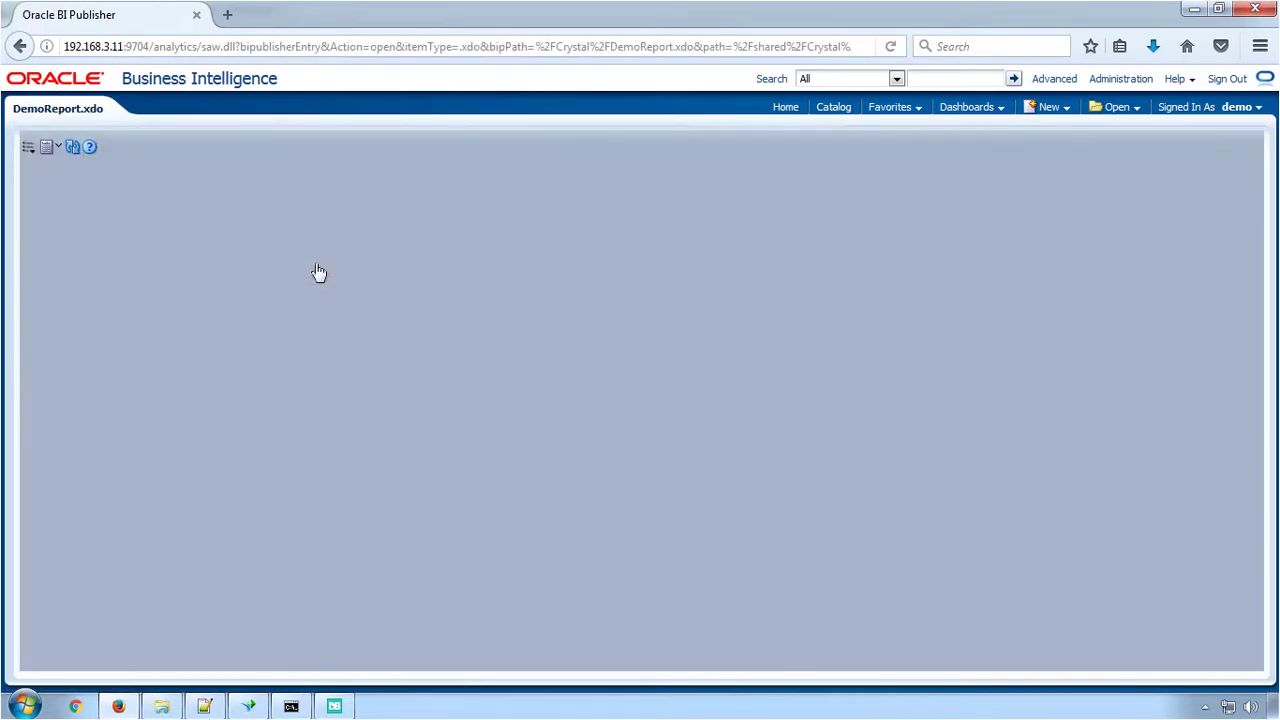
{"action": "scroll", "coordinate": [942, 342], "scroll_direction": "down", "scroll_amount": 3}
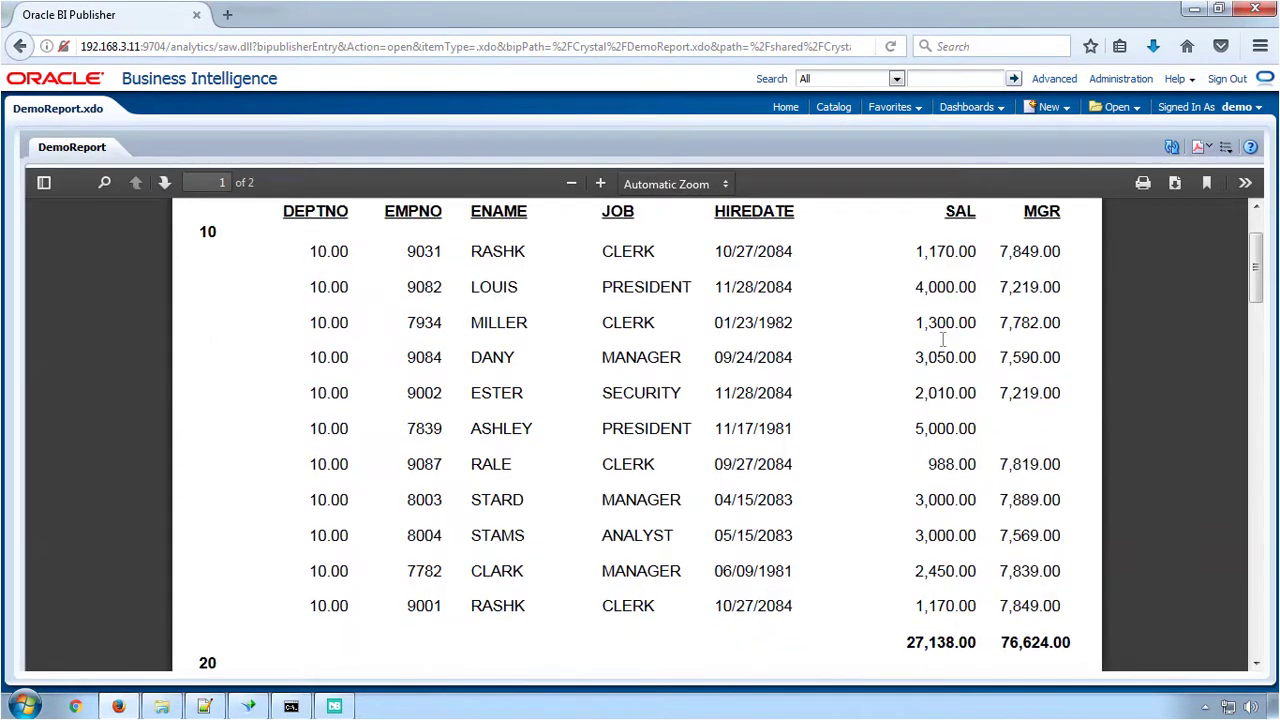
{"action": "scroll", "coordinate": [942, 342], "scroll_direction": "down", "scroll_amount": 5}
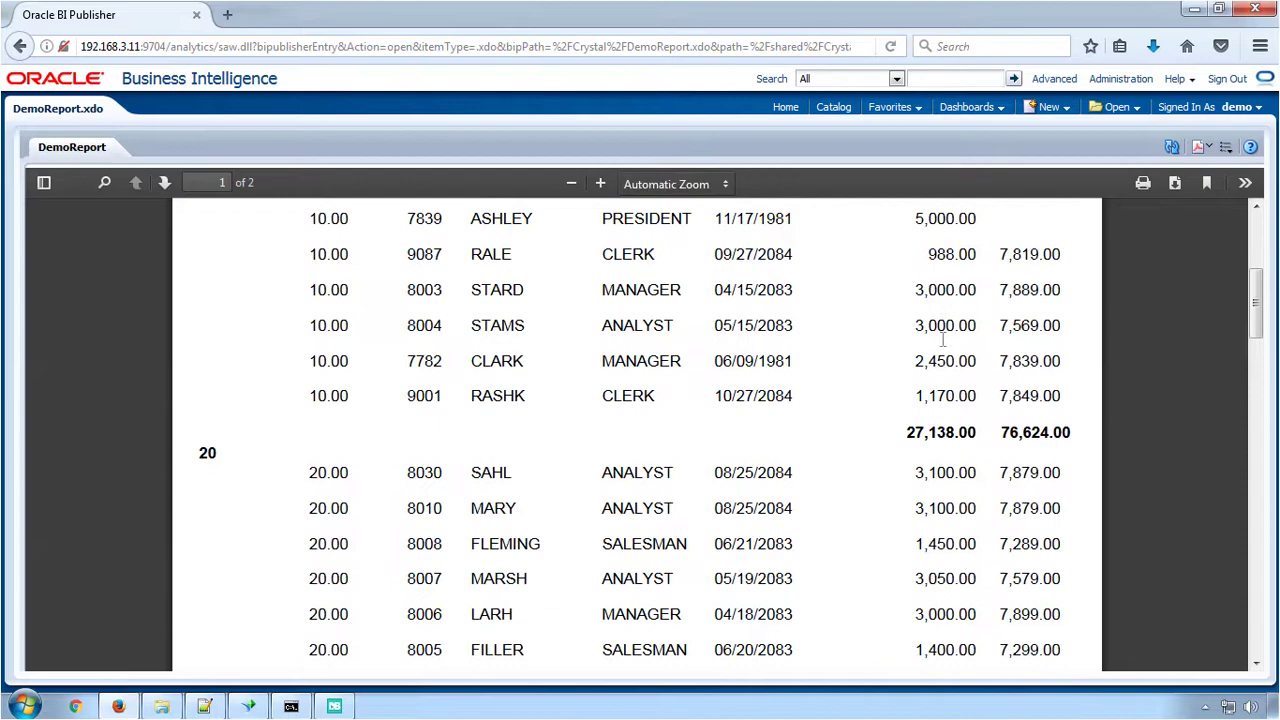
{"action": "scroll", "coordinate": [942, 342], "scroll_direction": "down", "scroll_amount": 5}
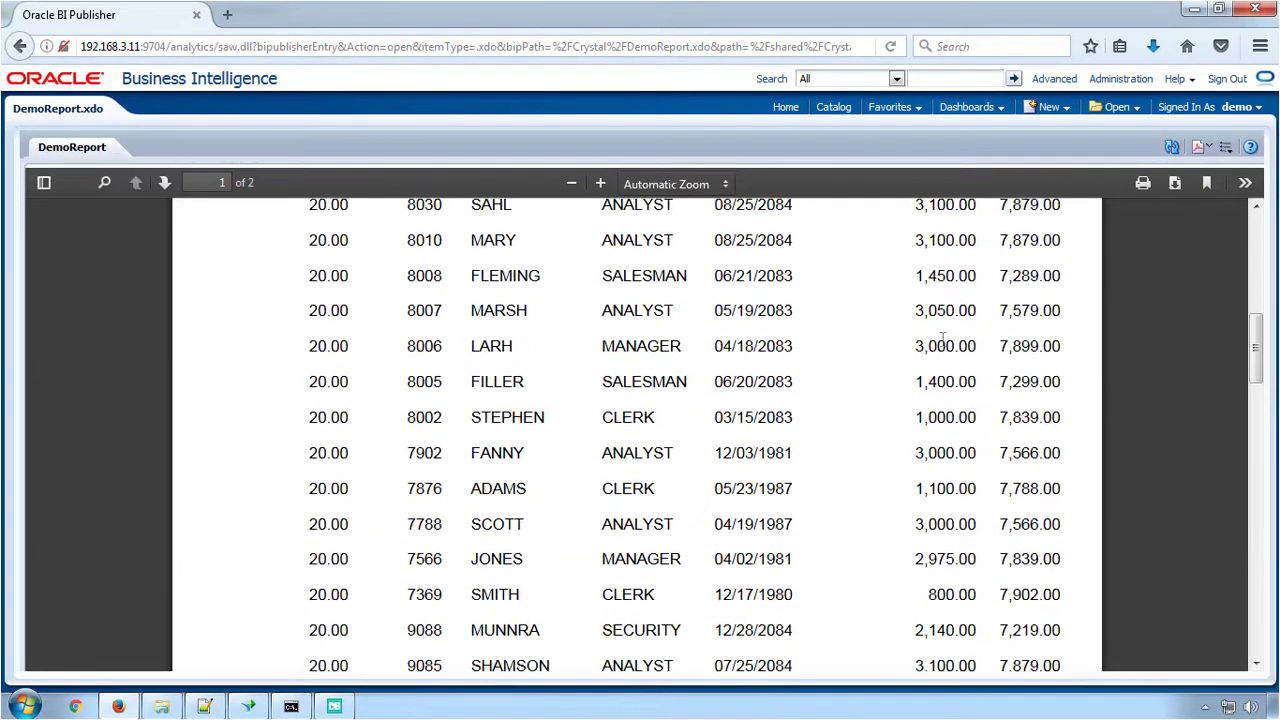
{"action": "scroll", "coordinate": [942, 342], "scroll_direction": "down", "scroll_amount": 6}
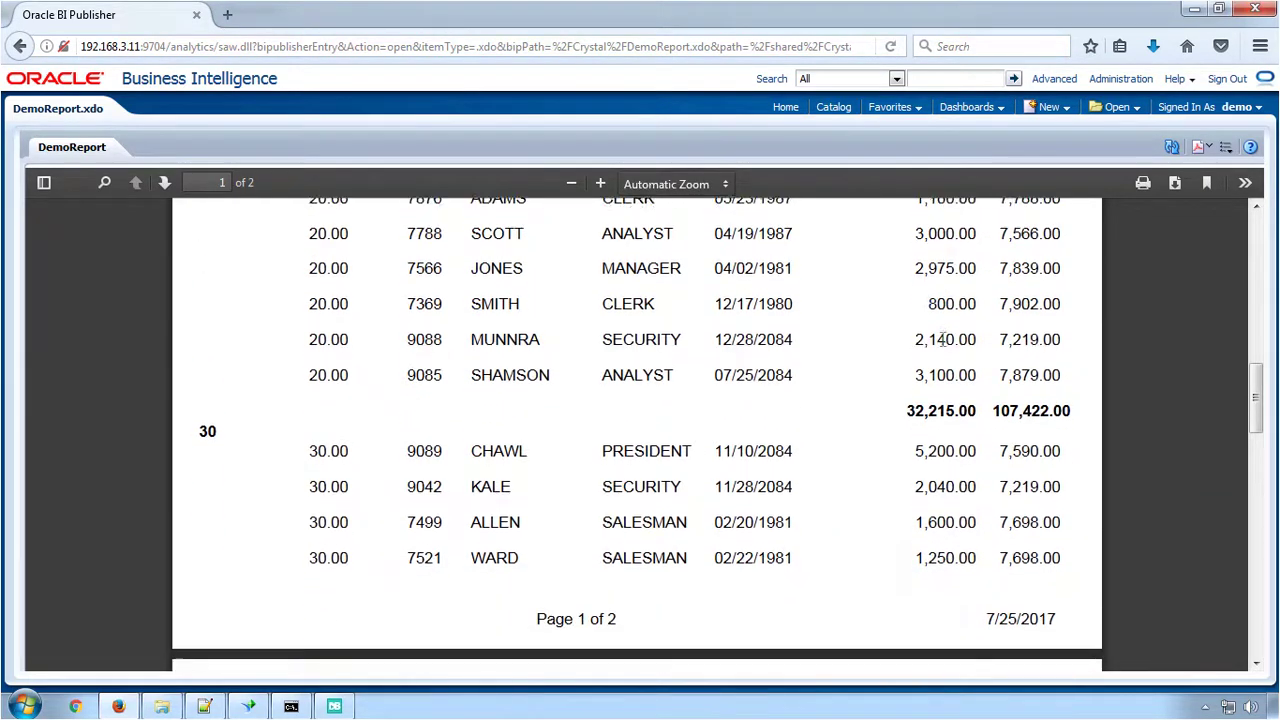
{"action": "scroll", "coordinate": [942, 340], "scroll_direction": "down", "scroll_amount": 6}
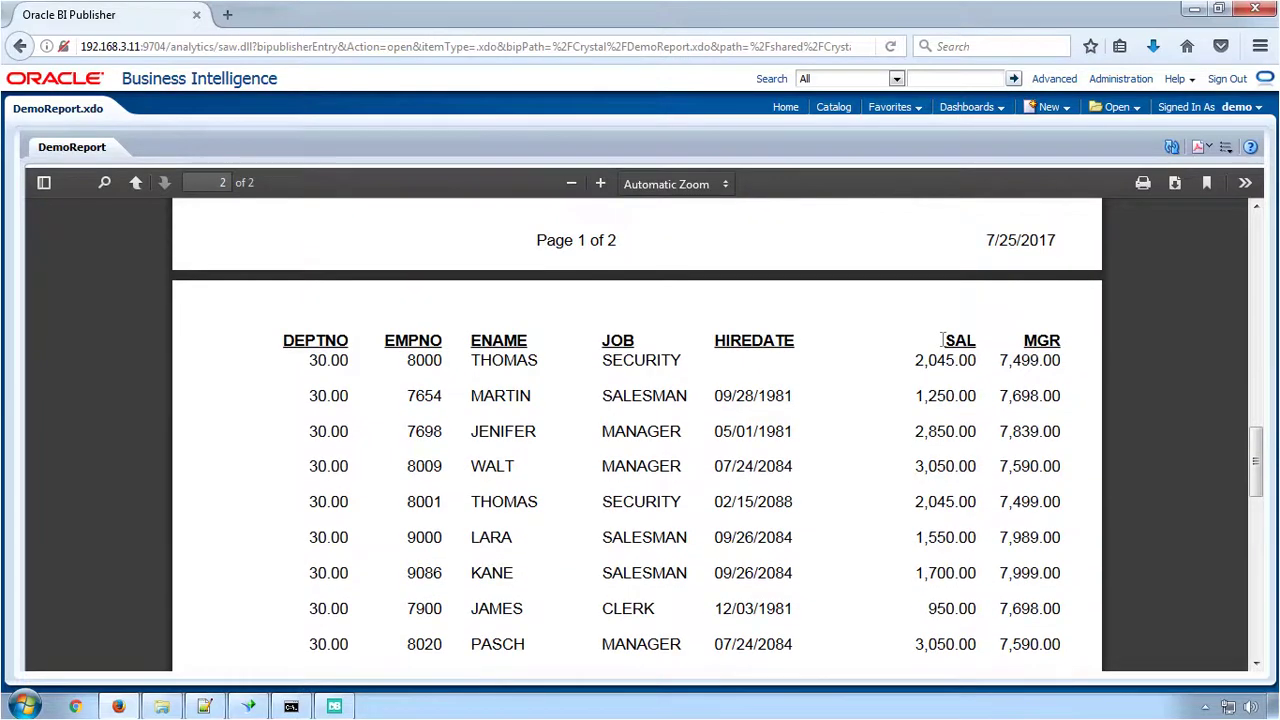
{"action": "scroll", "coordinate": [942, 340], "scroll_direction": "down", "scroll_amount": 6}
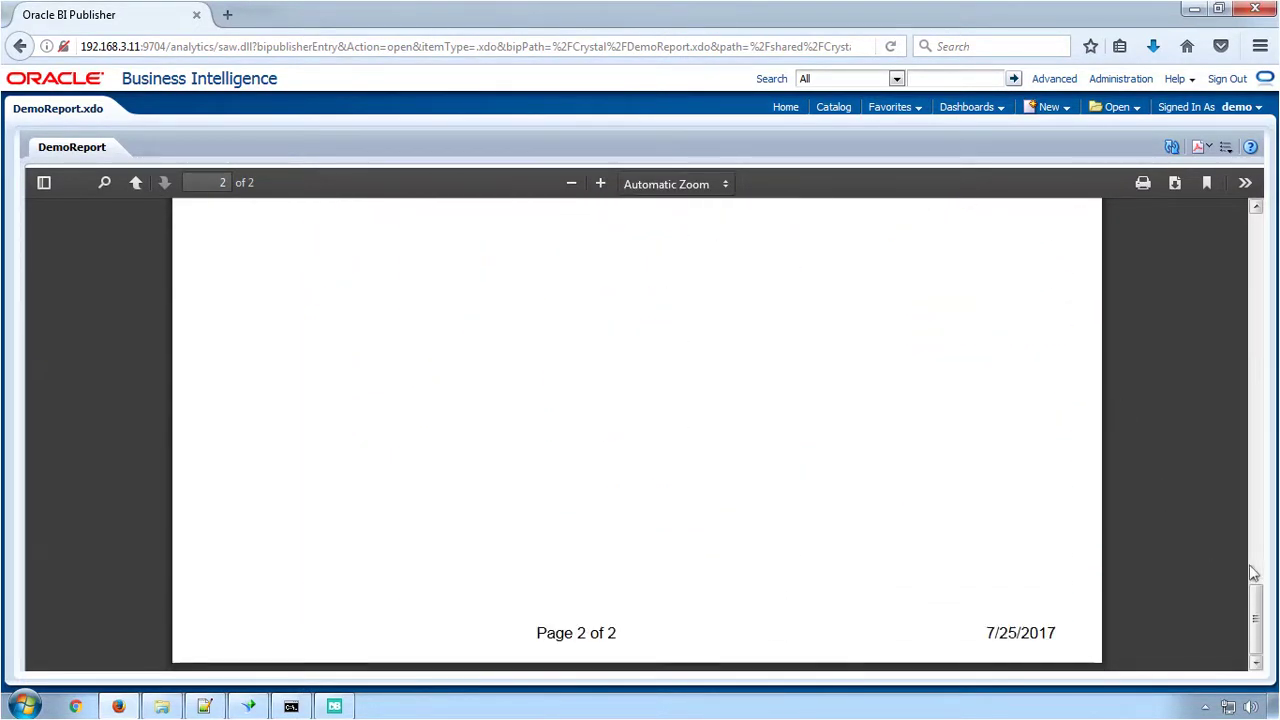
{"action": "left_click_drag", "start_coordinate": [1264, 598], "coordinate": [1262, 235]}
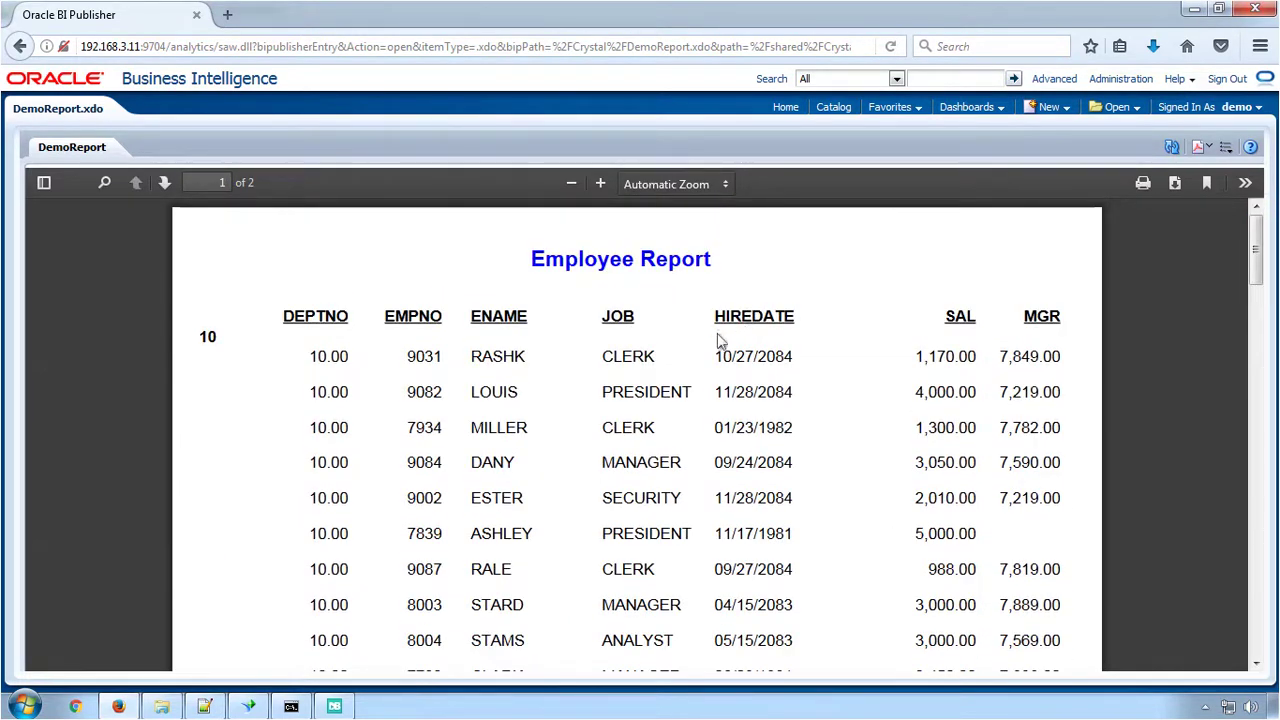
Snap the BI Publisher browser left and Crystal Reports right, scrolling the Crystal preview sideways
{"action": "key", "text": "super+Left"}
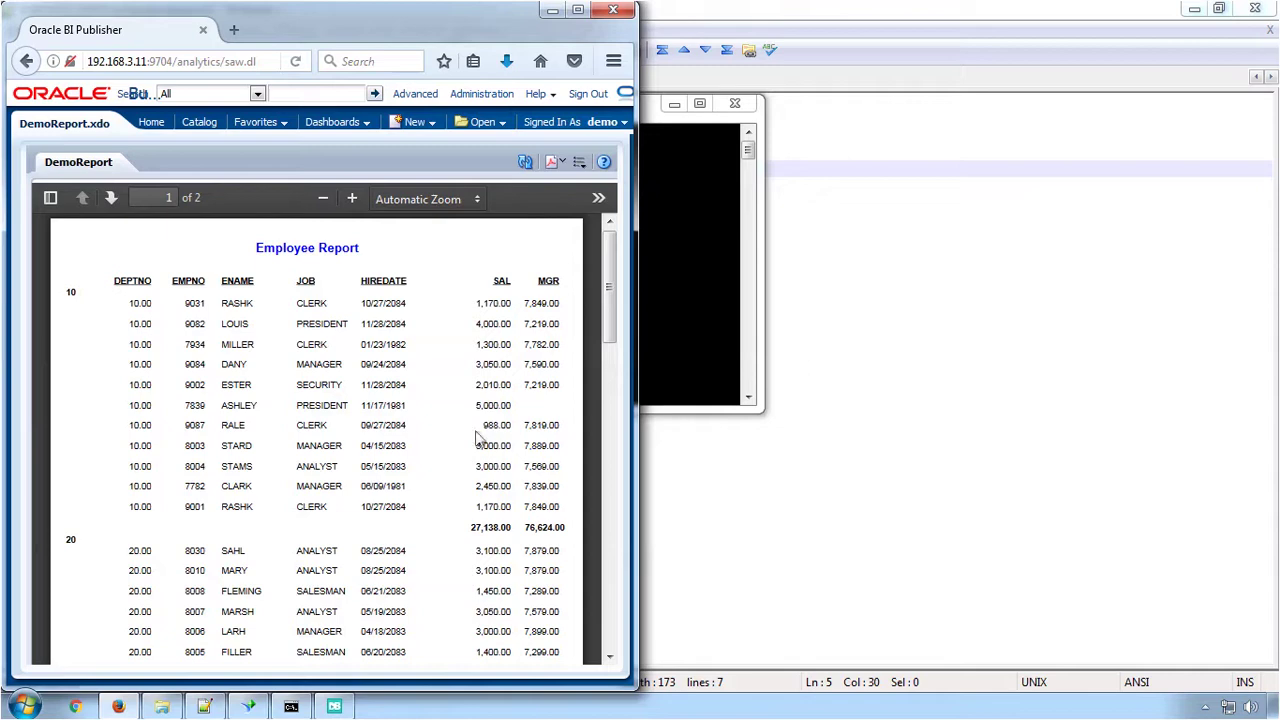
{"action": "left_click", "coordinate": [248, 706]}
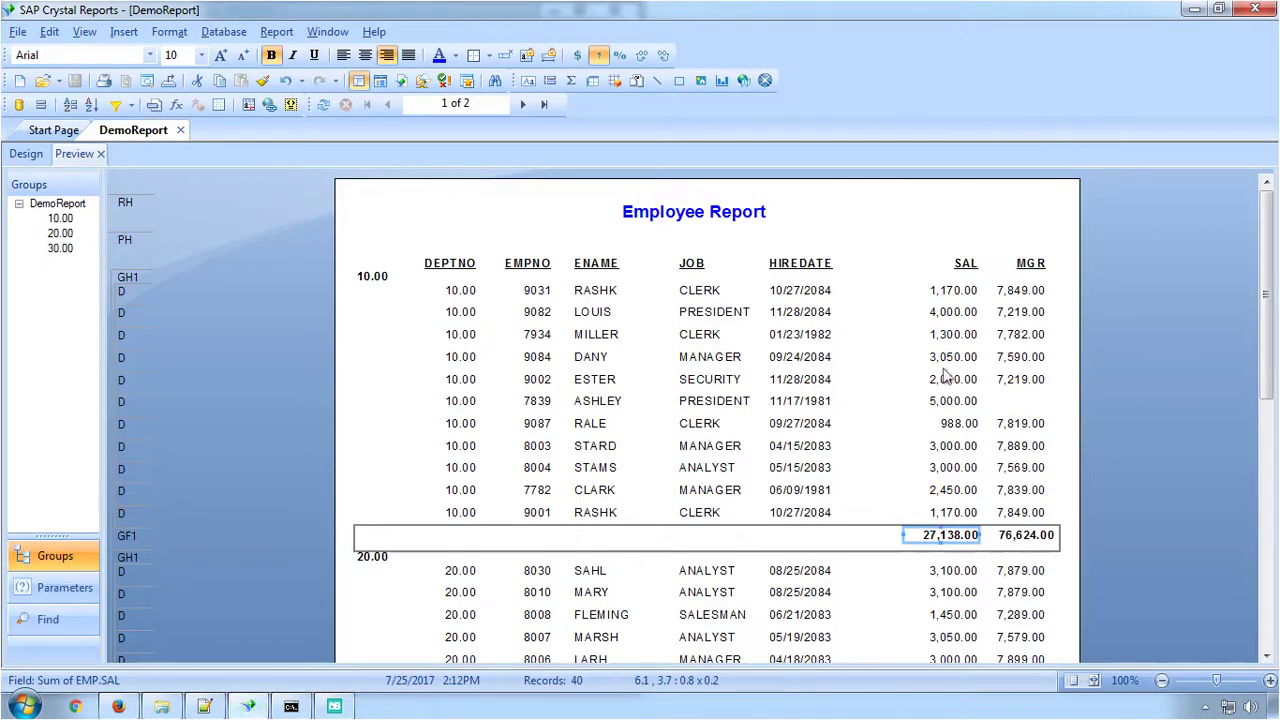
{"action": "key", "text": "super+Right"}
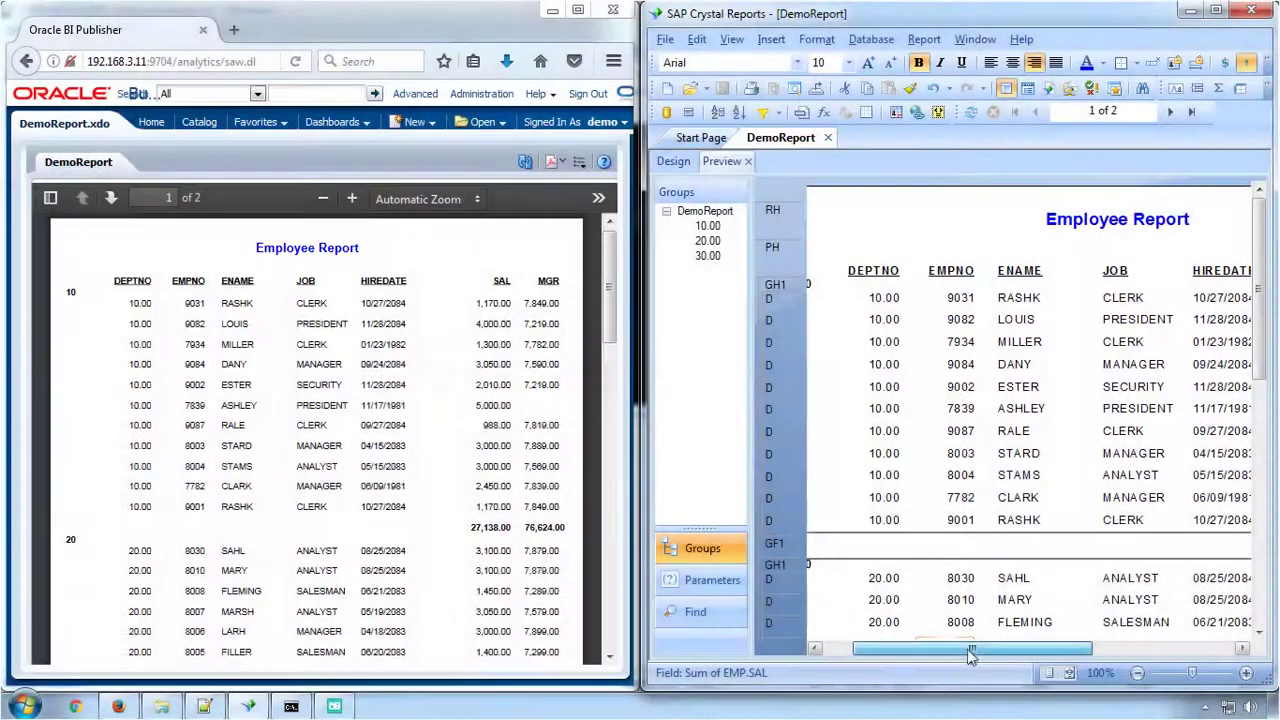
{"action": "left_click_drag", "start_coordinate": [967, 649], "coordinate": [987, 650]}
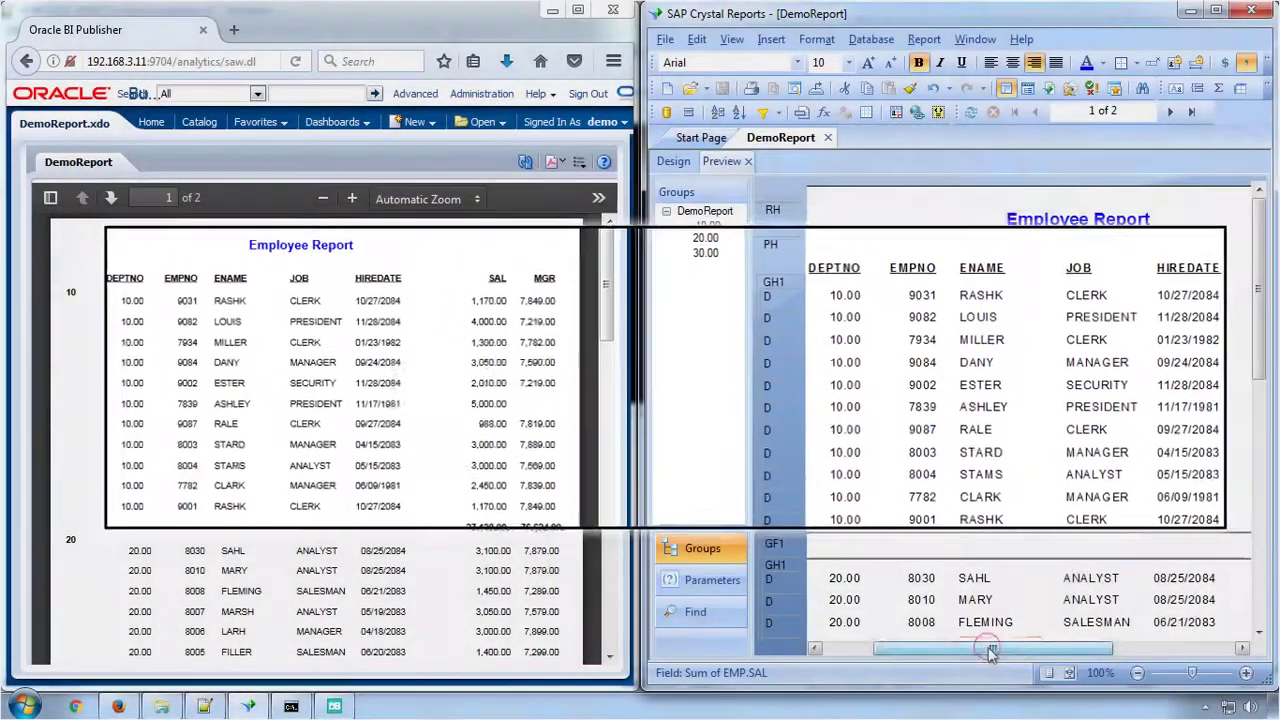
{"action": "left_click_drag", "start_coordinate": [990, 650], "coordinate": [1111, 652]}
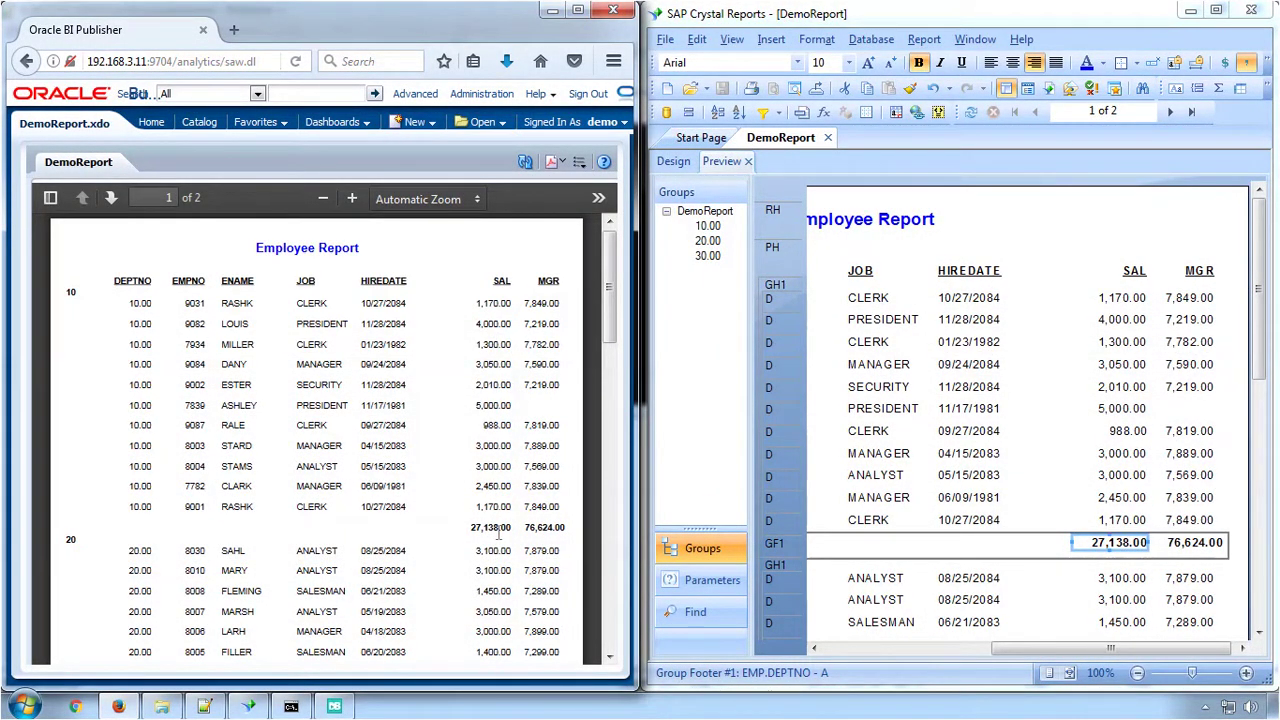
Compare the department 10 and 20 totals, including the 107,422.00 manager total, in both reports
{"action": "scroll", "coordinate": [498, 527], "scroll_direction": "down", "scroll_amount": 3}
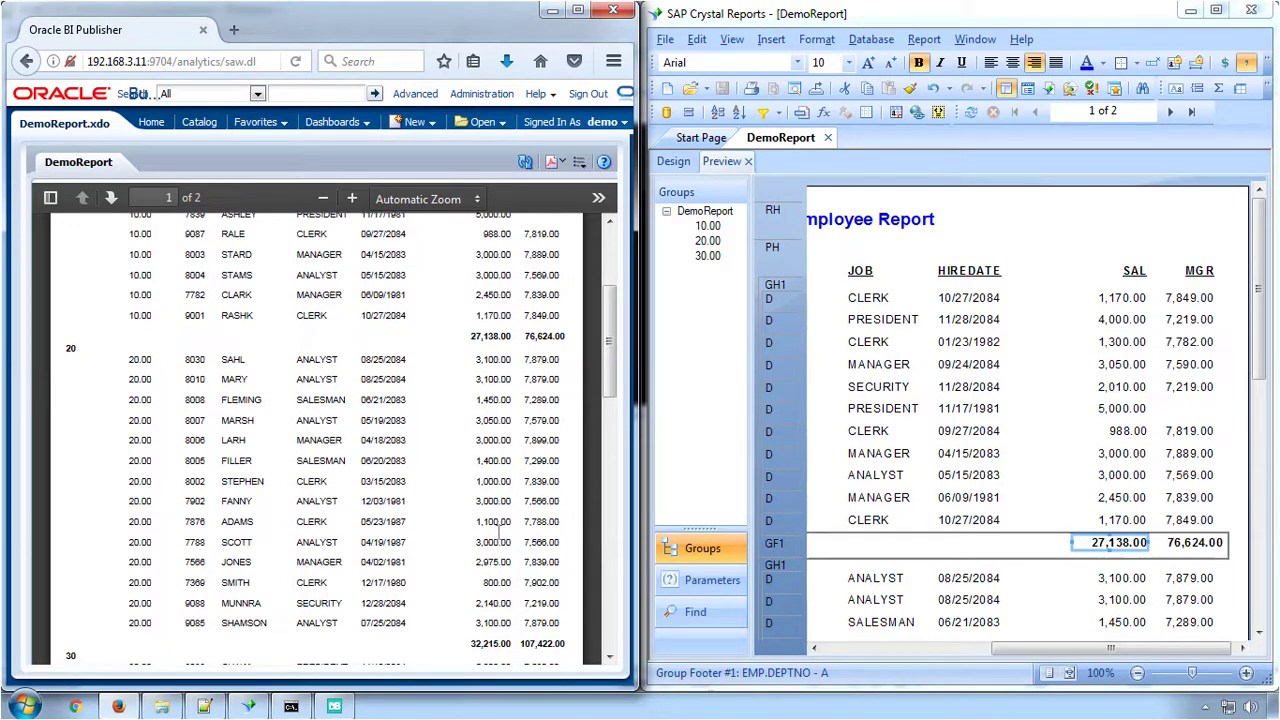
{"action": "scroll", "coordinate": [1023, 534], "scroll_direction": "down", "scroll_amount": 5}
{"action": "left_click", "coordinate": [1186, 588]}
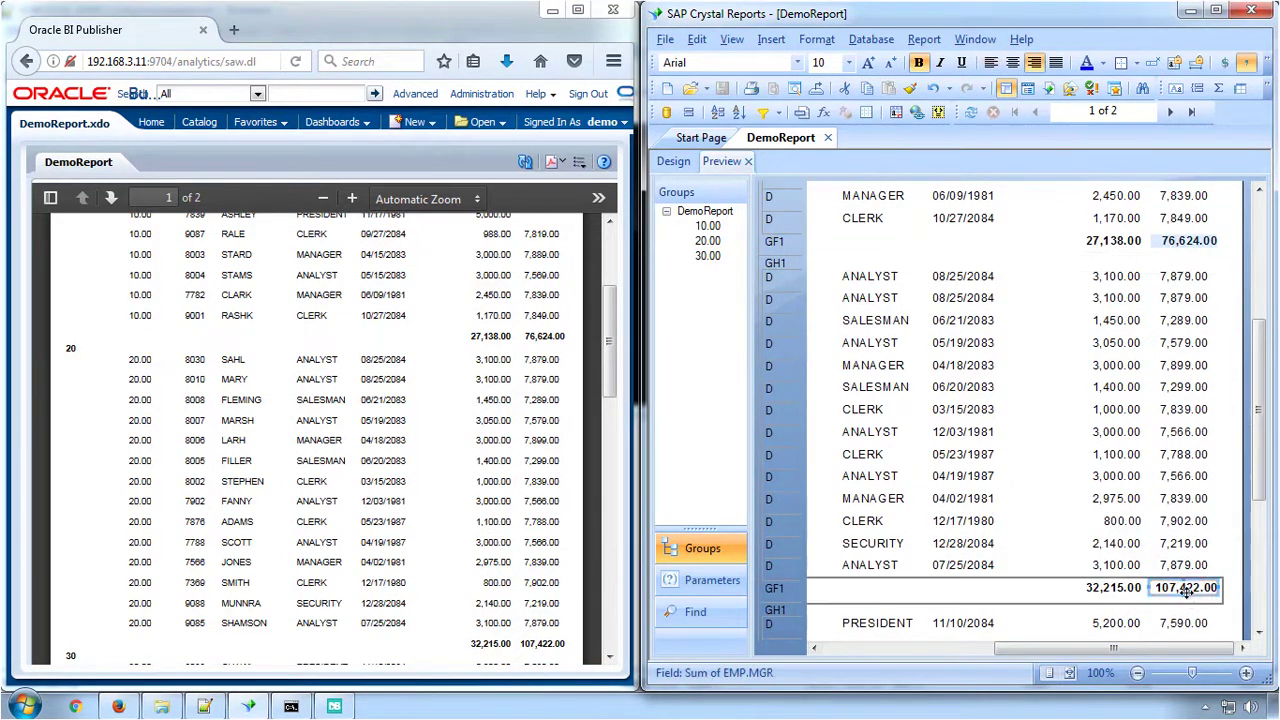
{"action": "scroll", "coordinate": [1050, 585], "scroll_direction": "down", "scroll_amount": 1}
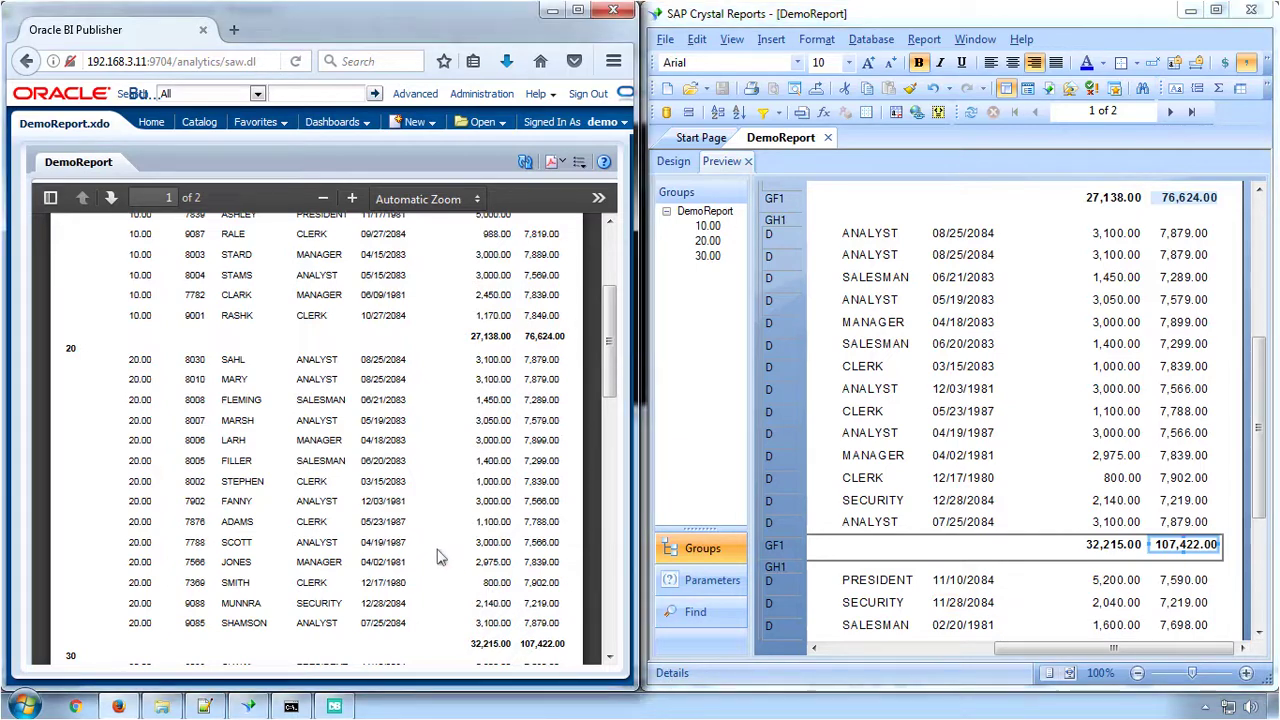
{"action": "scroll", "coordinate": [440, 557], "scroll_direction": "down", "scroll_amount": 5}
{"action": "scroll", "coordinate": [440, 557], "scroll_direction": "down", "scroll_amount": 2}
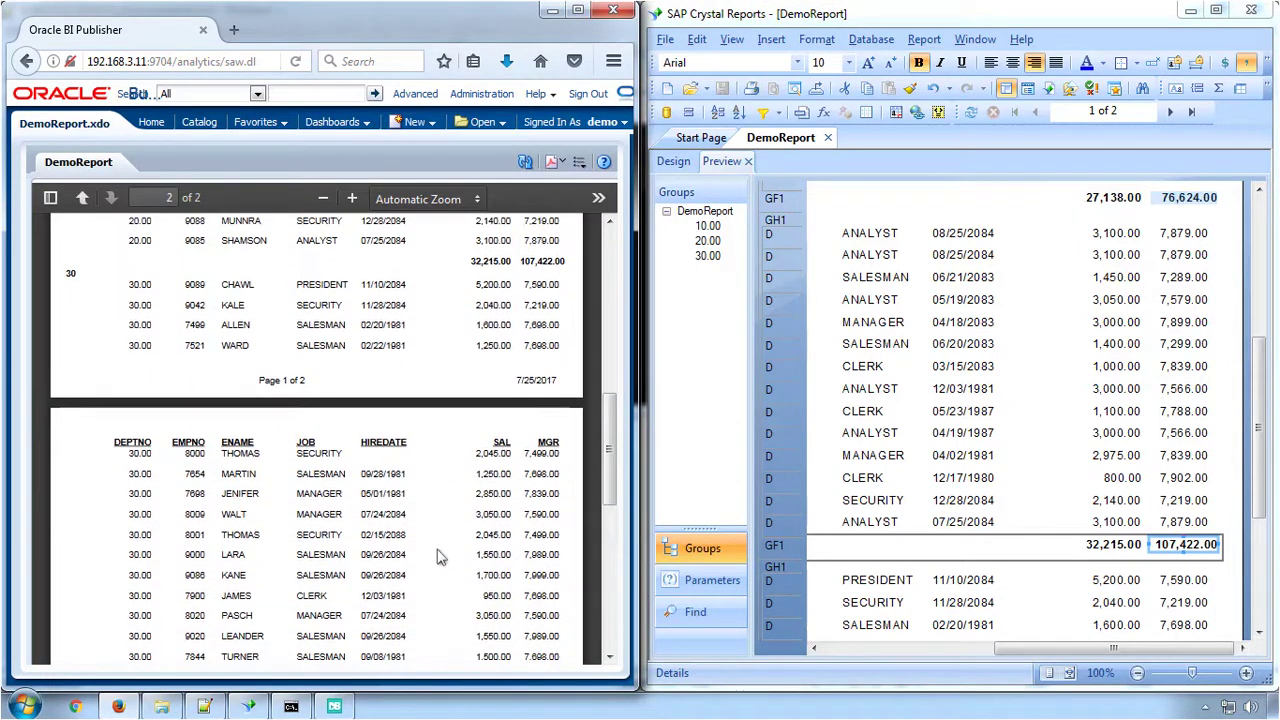
Check page 2's department 30 totals and 90,983.00 grand total, then maximize the BI Publisher browser
{"action": "left_click", "coordinate": [843, 650]}
{"action": "scroll", "coordinate": [652, 578], "scroll_direction": "down", "scroll_amount": 4}
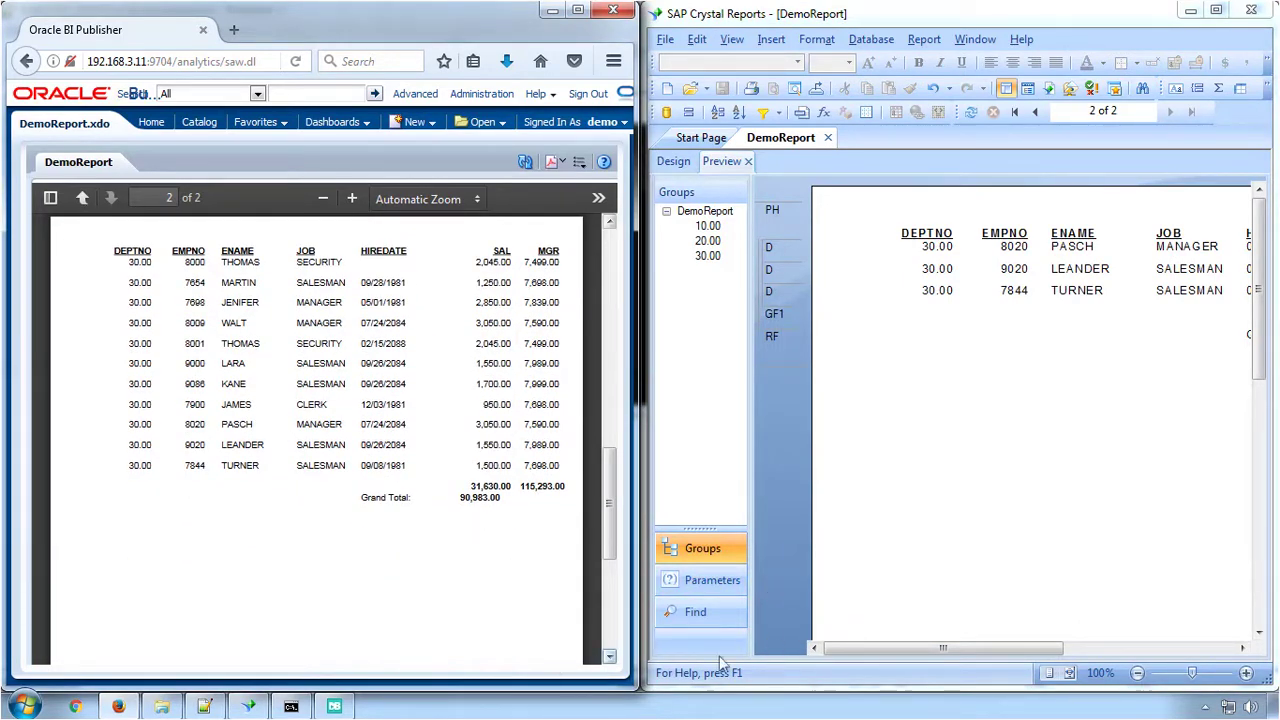
{"action": "left_click_drag", "start_coordinate": [946, 652], "coordinate": [1110, 652]}
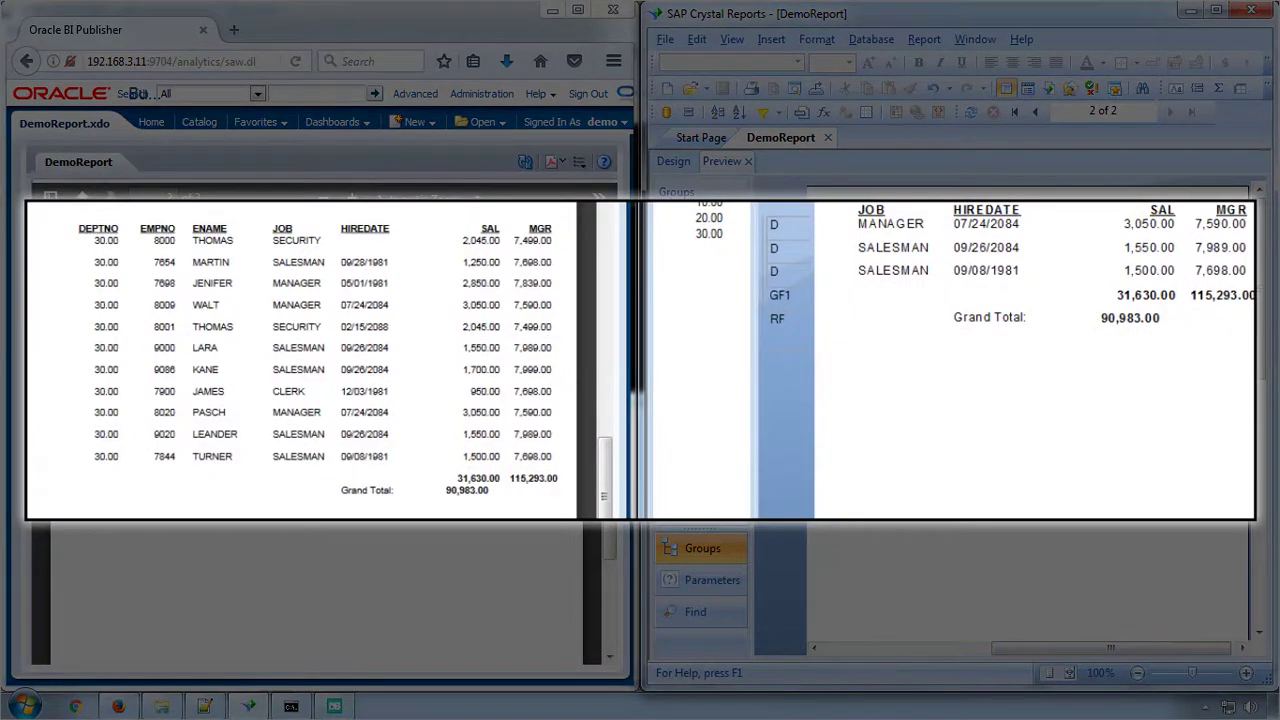
{"action": "scroll", "coordinate": [553, 542], "scroll_direction": "down", "scroll_amount": 5}
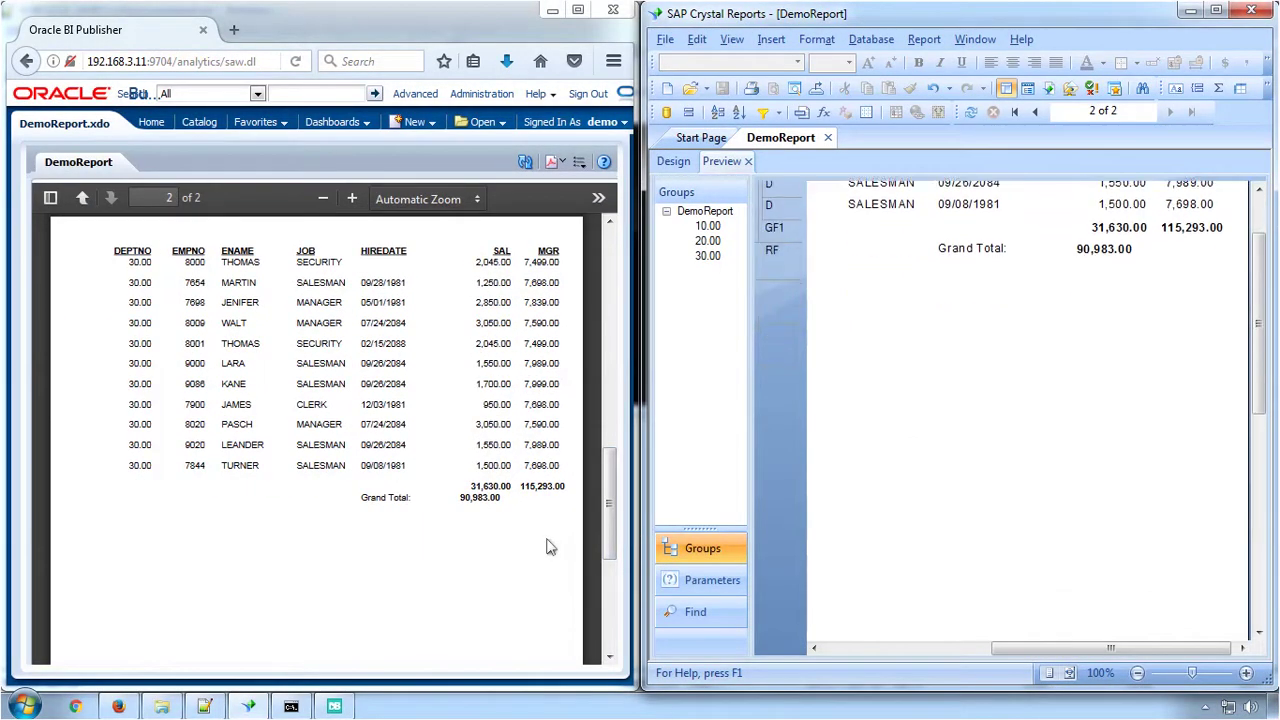
{"action": "left_click_drag", "start_coordinate": [610, 532], "coordinate": [610, 222]}
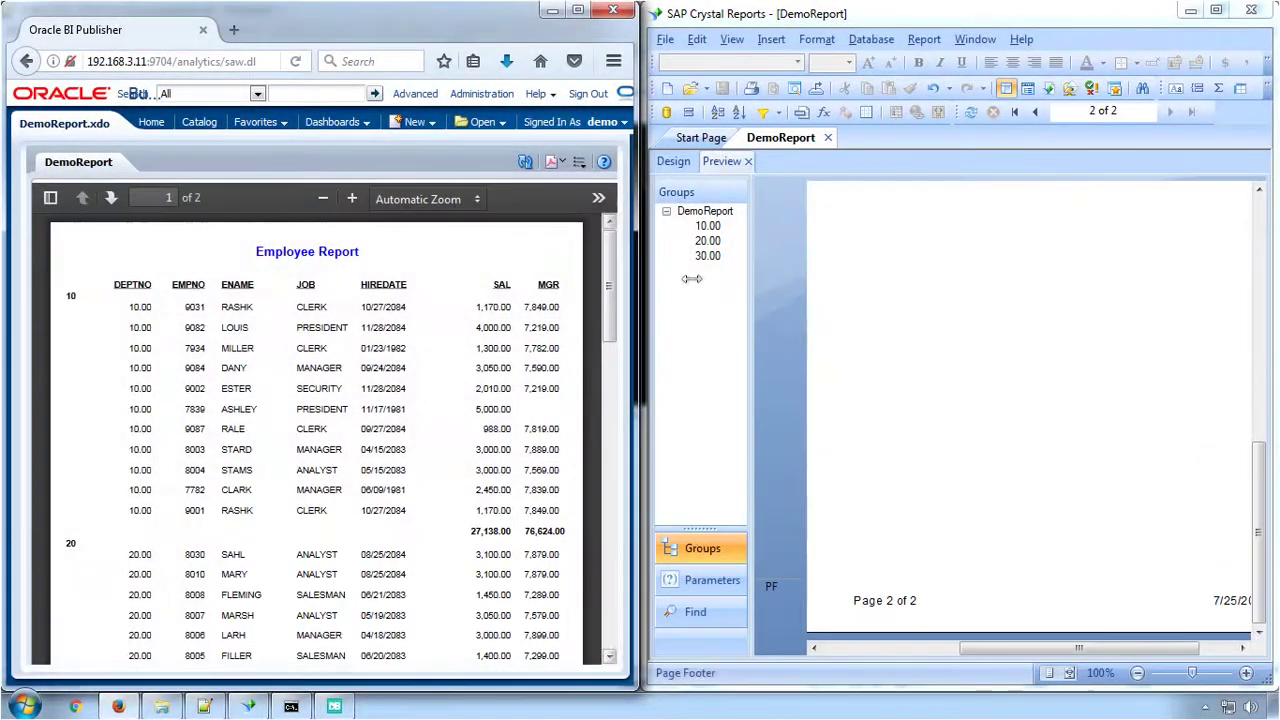
{"action": "left_click_drag", "start_coordinate": [1257, 474], "coordinate": [1257, 220]}
{"action": "left_click_drag", "start_coordinate": [975, 648], "coordinate": [840, 653]}
{"action": "left_click", "coordinate": [412, 440]}
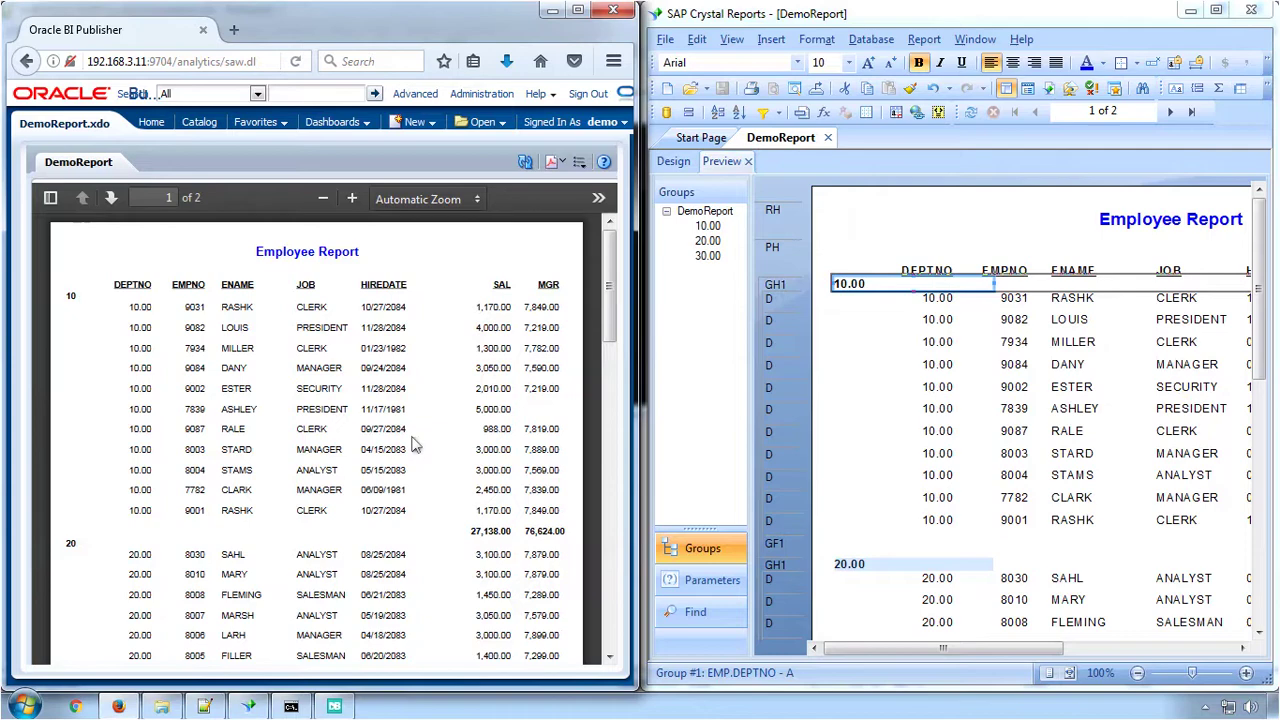
{"action": "left_click", "coordinate": [579, 12]}
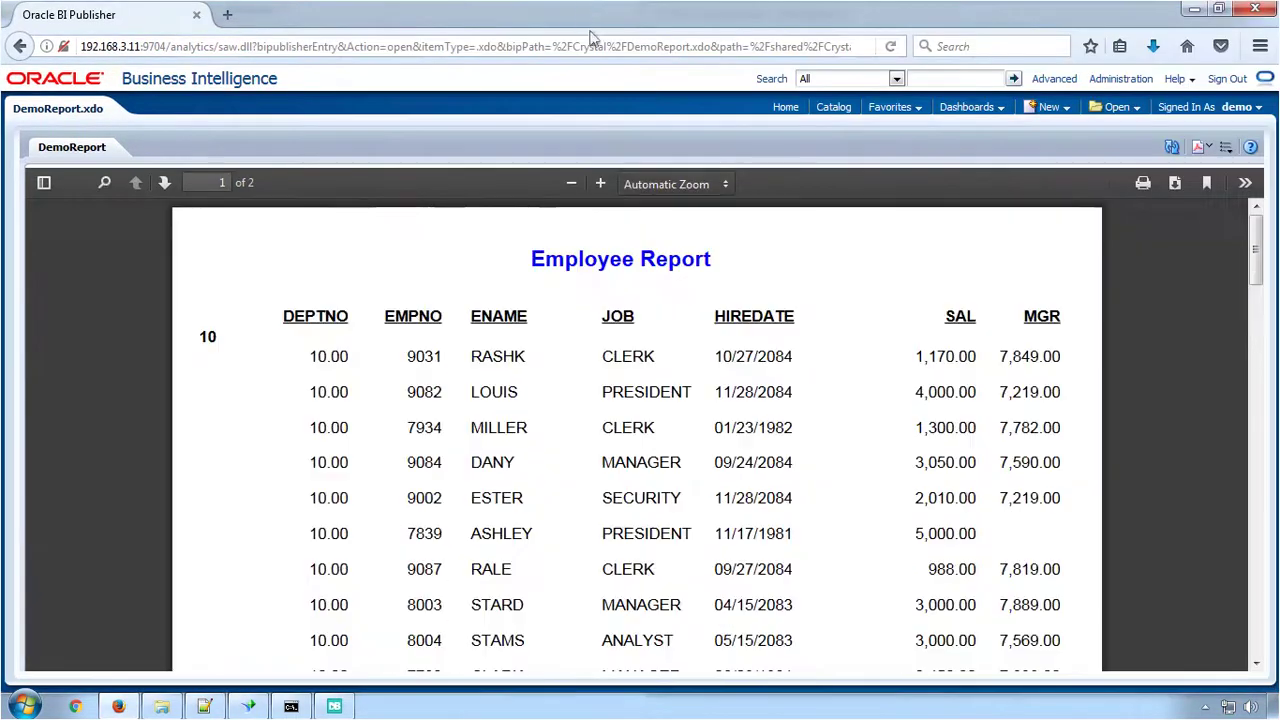